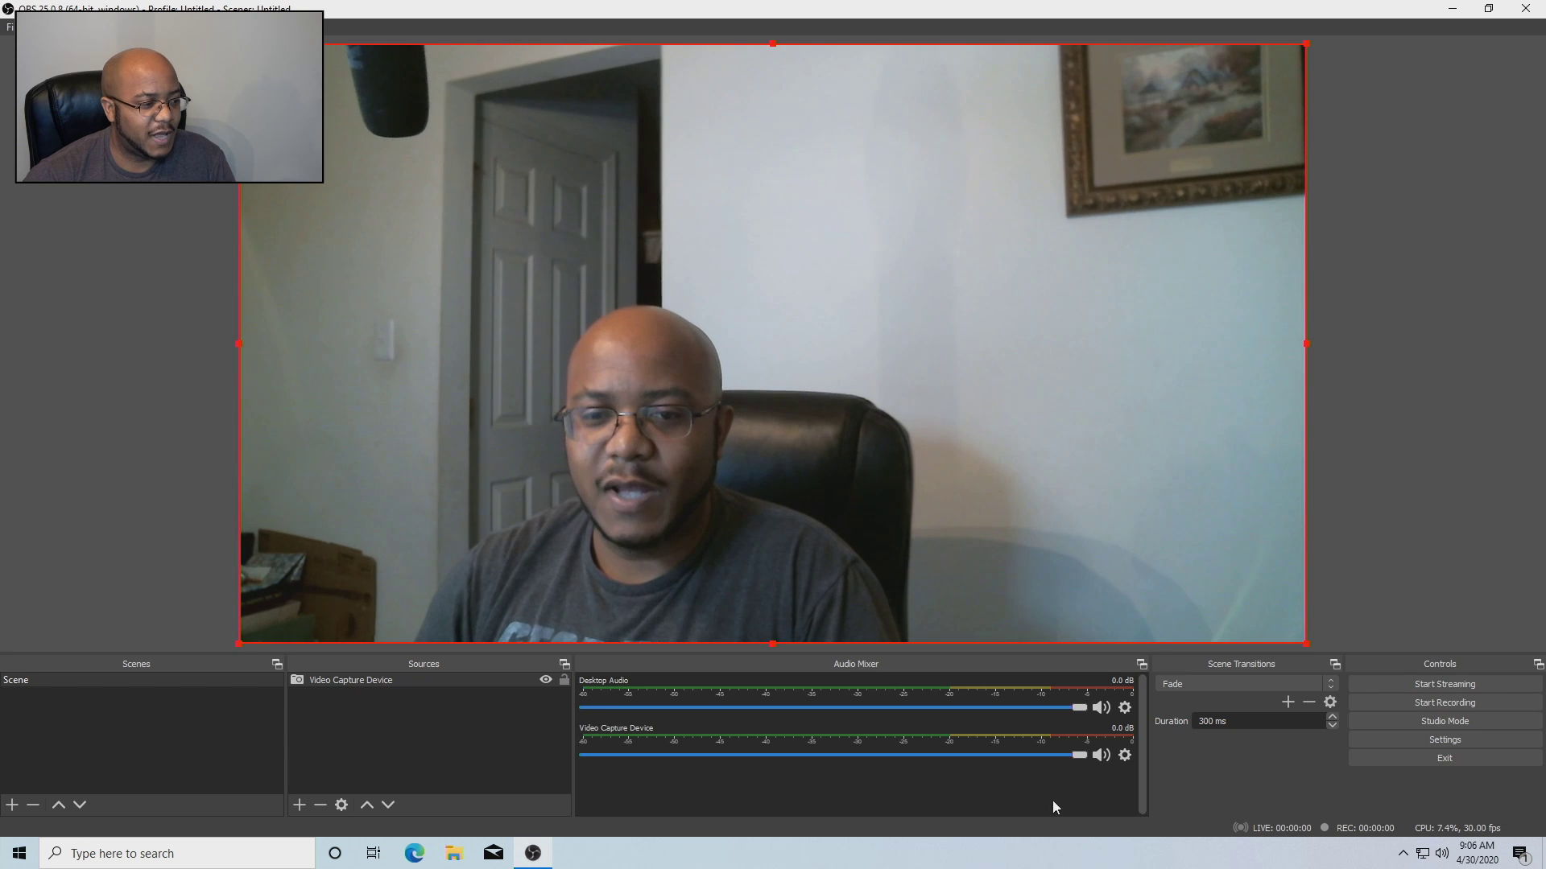
# Step: Close OBS and launch CPU-Z as administrator to show the Intel Pentium N3700 processor details
pyautogui.click(1512, 12)
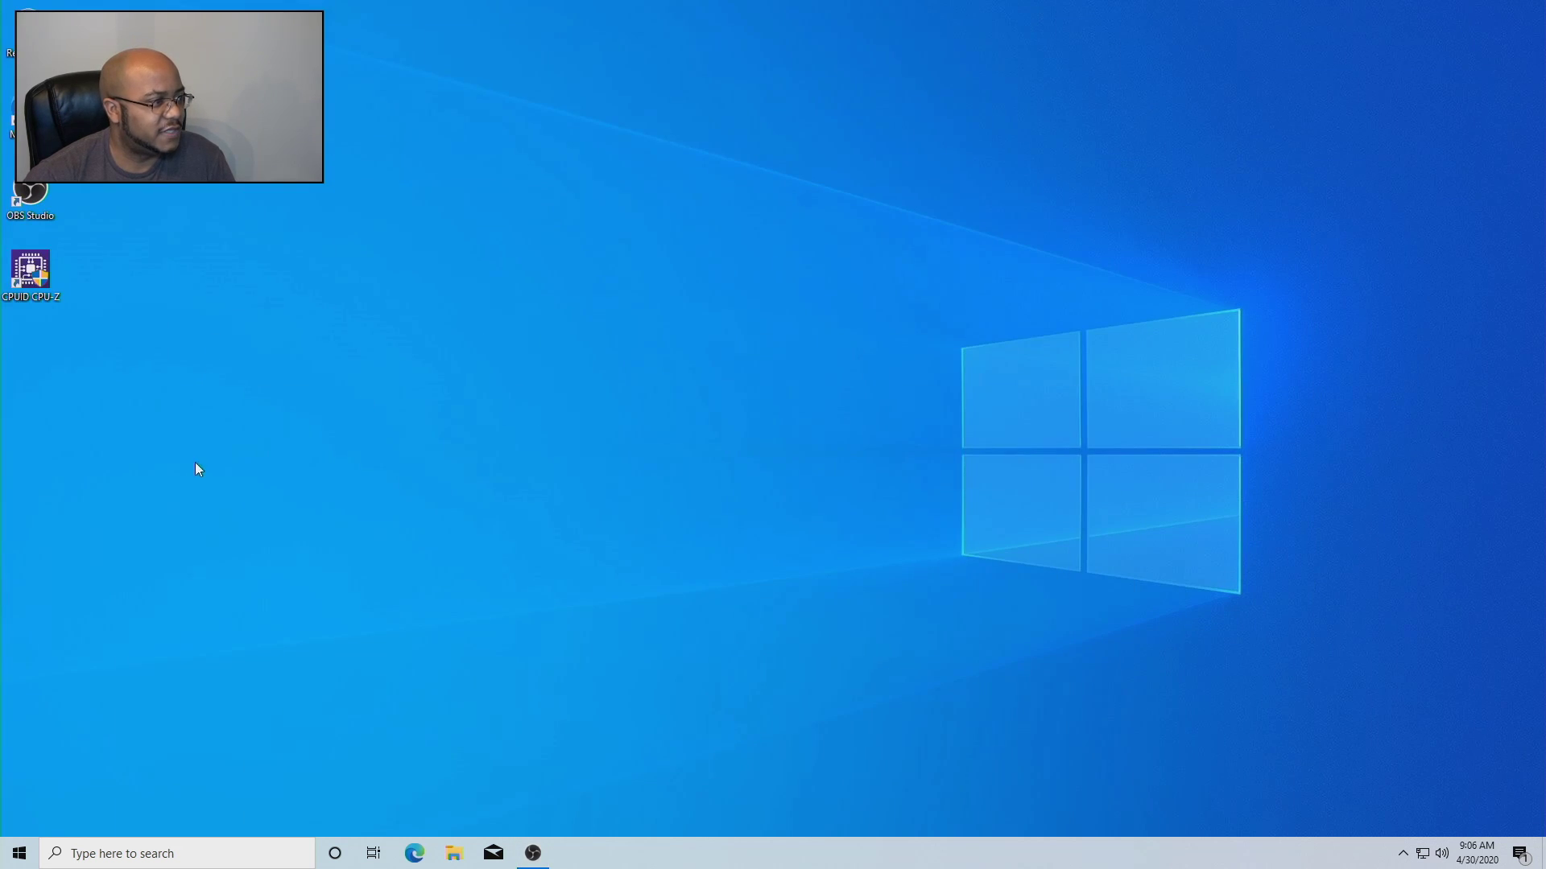
pyautogui.doubleClick(40, 279)
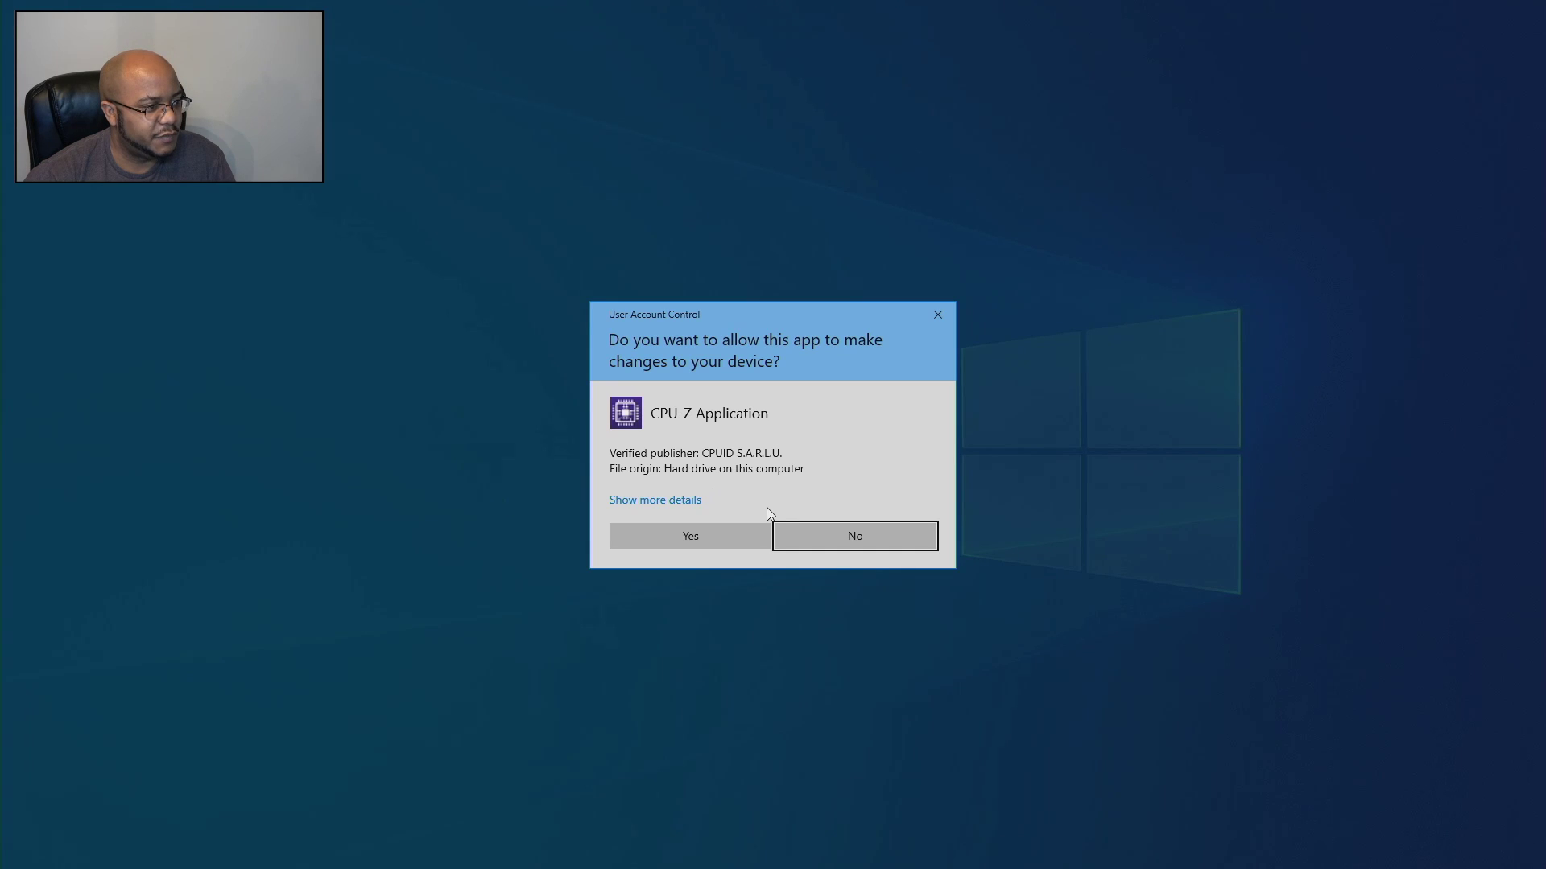
pyautogui.click(736, 538)
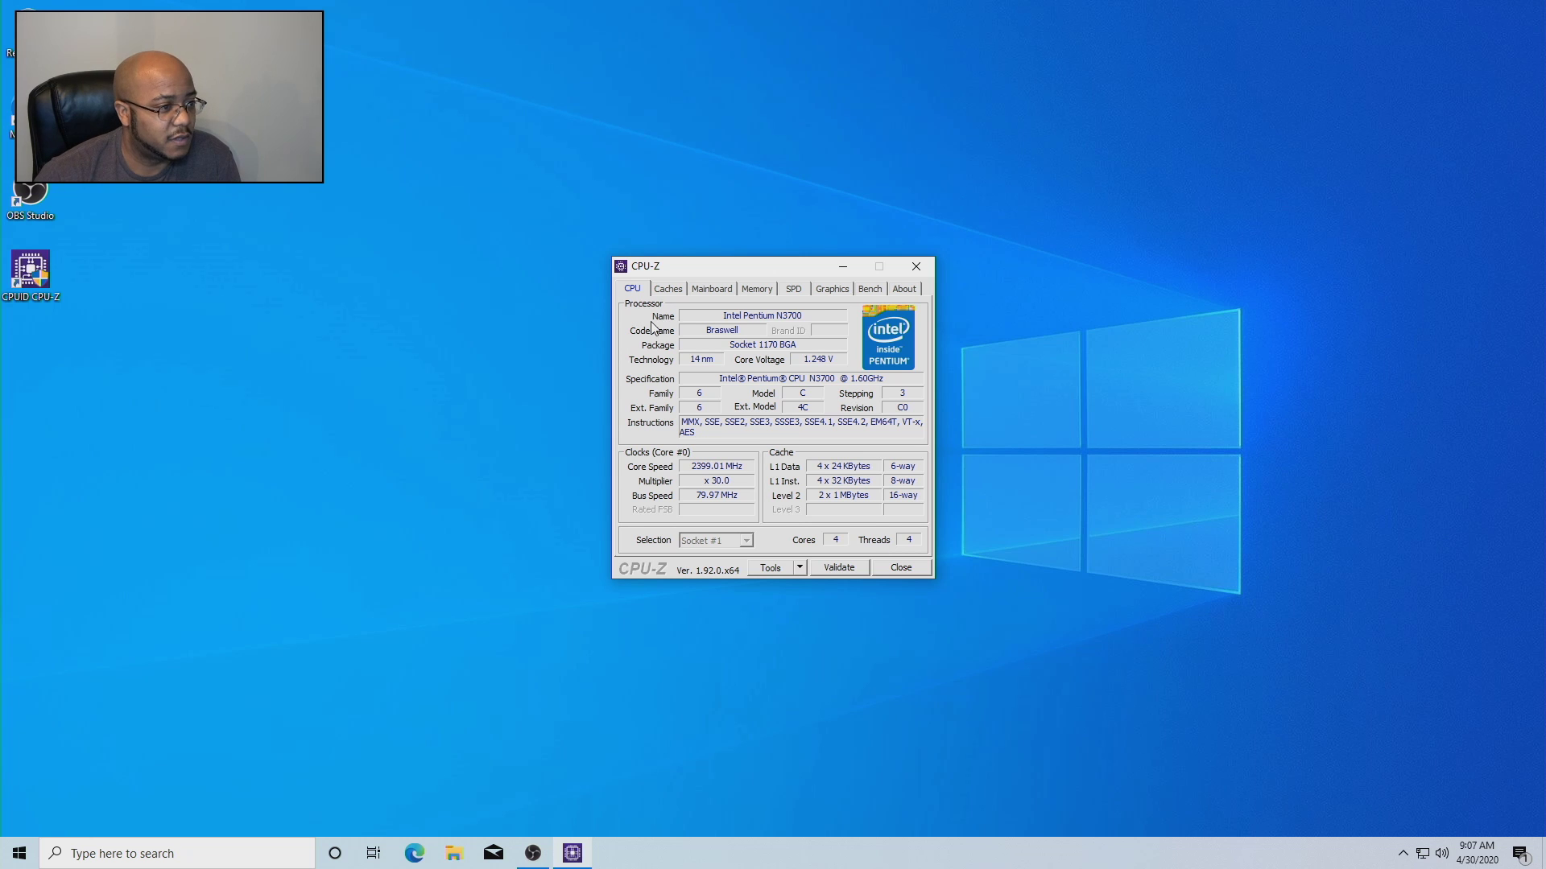
# Step: Check CPU-Z's Memory tab, then its Graphics tab listing Intel HD Graphics revision 21
pyautogui.click(761, 290)
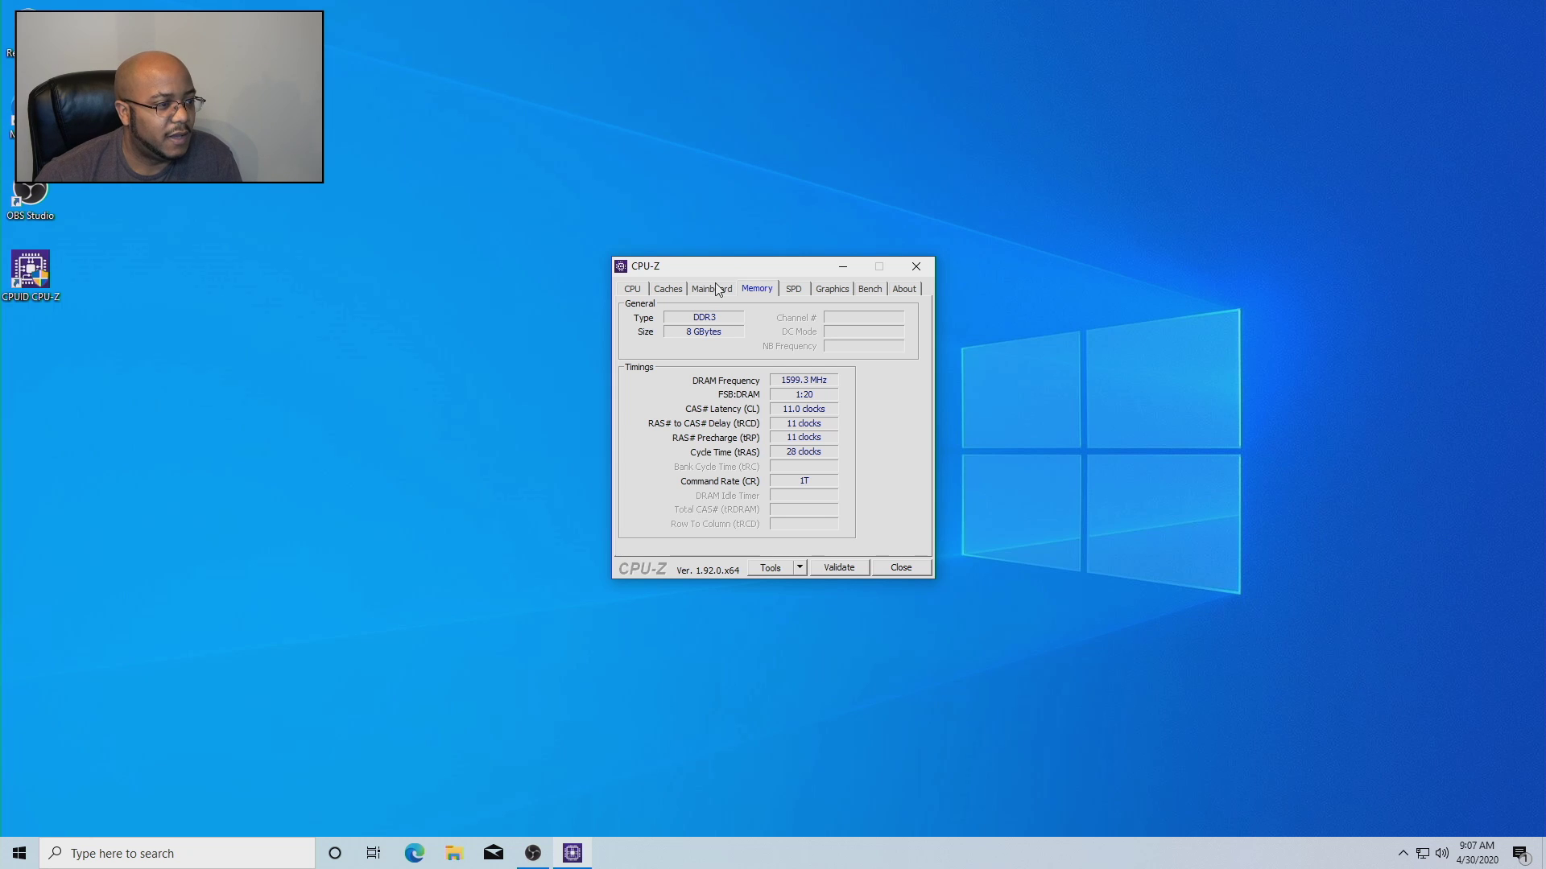
pyautogui.click(834, 292)
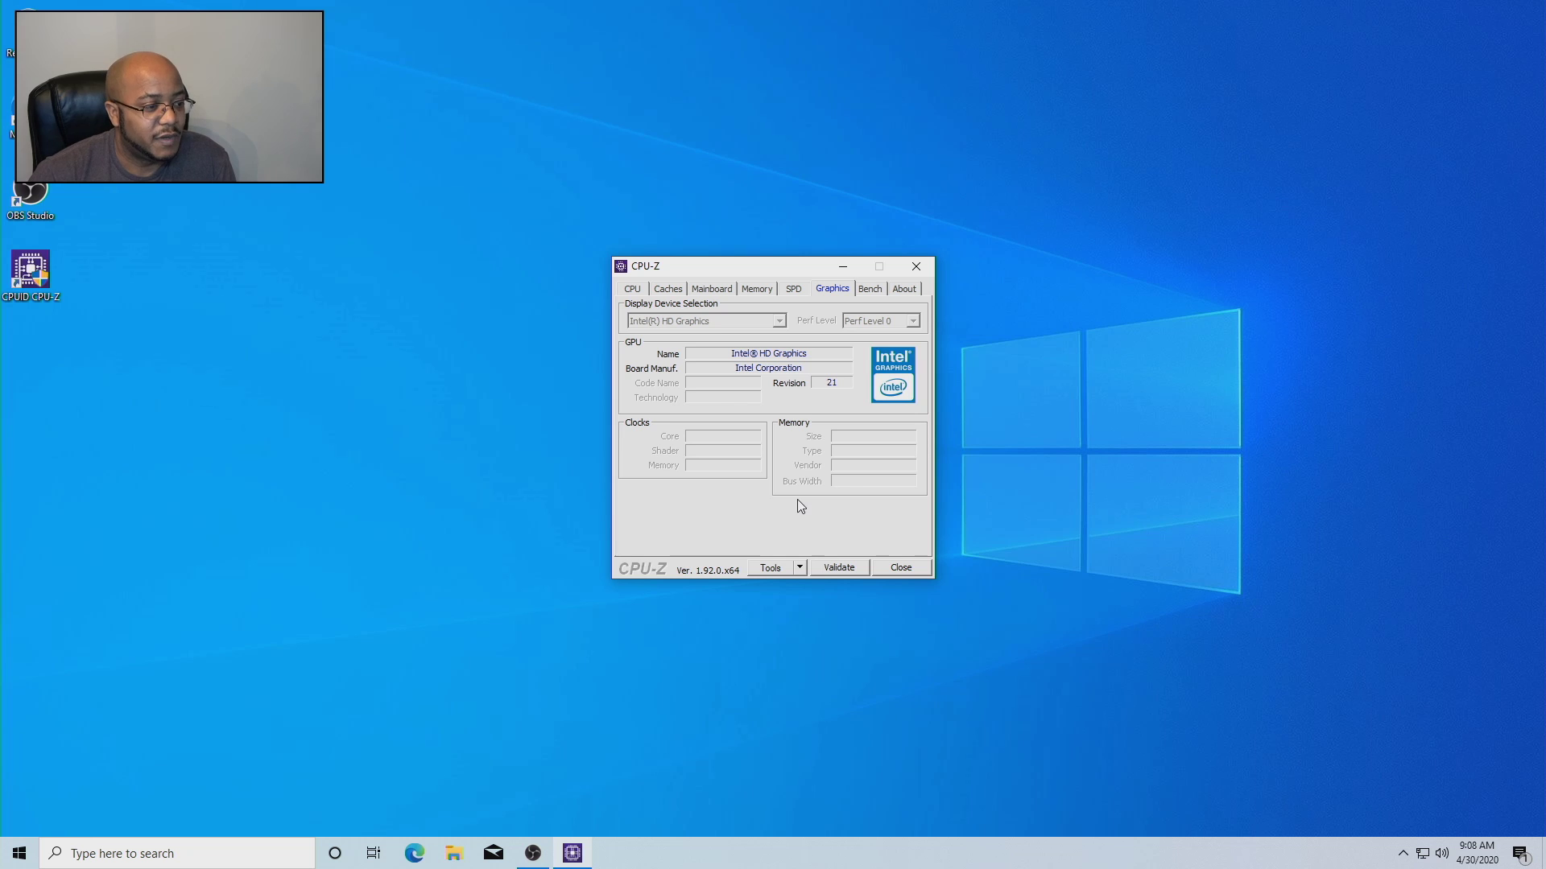
# Step: Close CPU-Z, view Task Manager's CPU performance graphs near 48%, and return to OBS
pyautogui.click(902, 568)
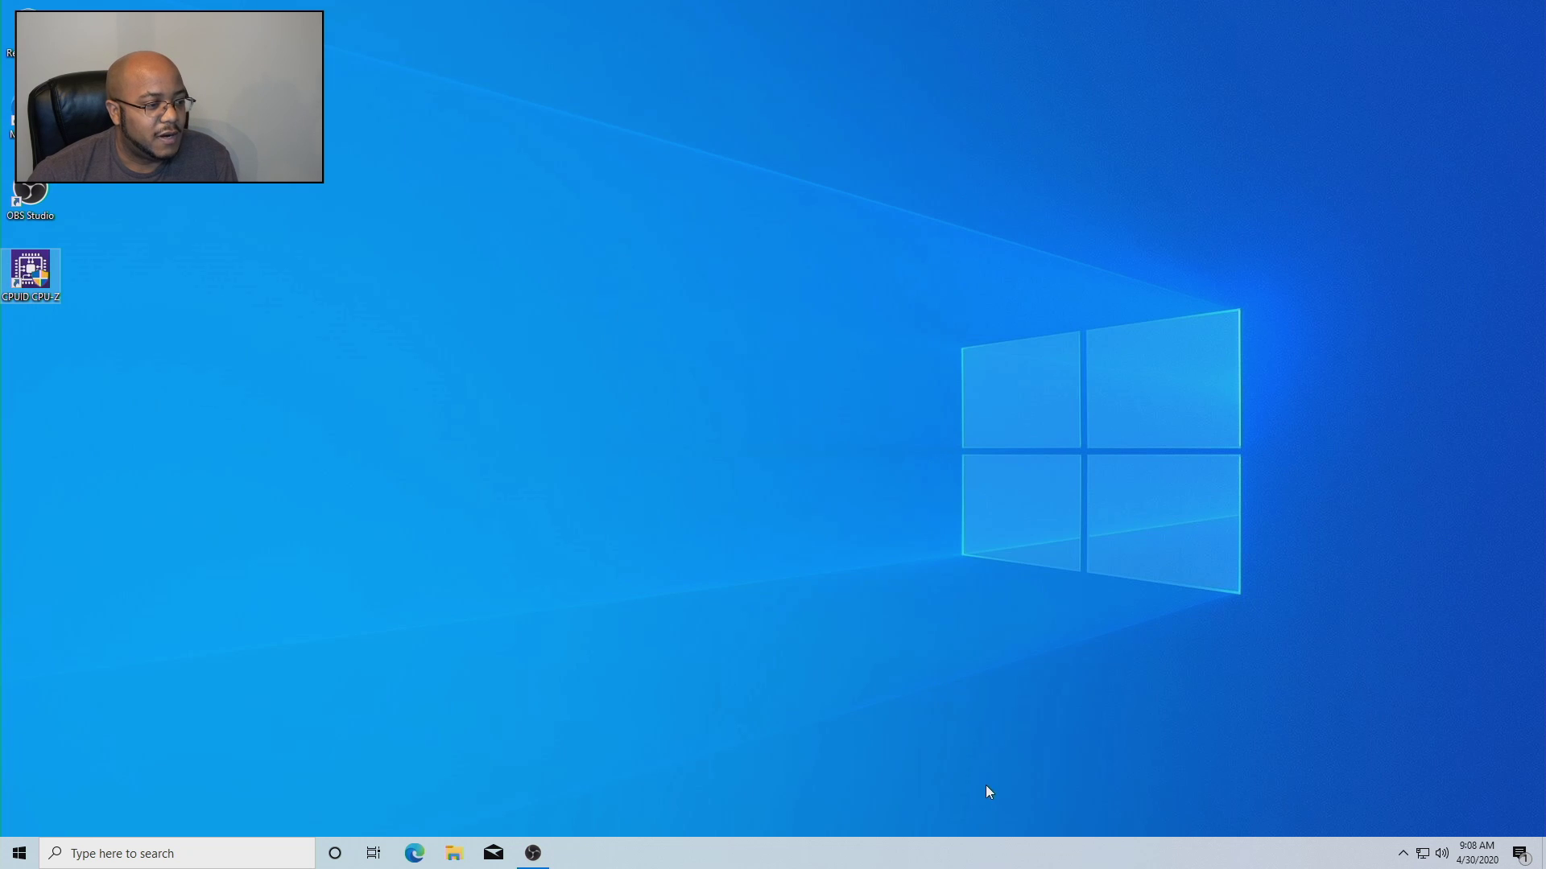
pyautogui.rightClick(997, 850)
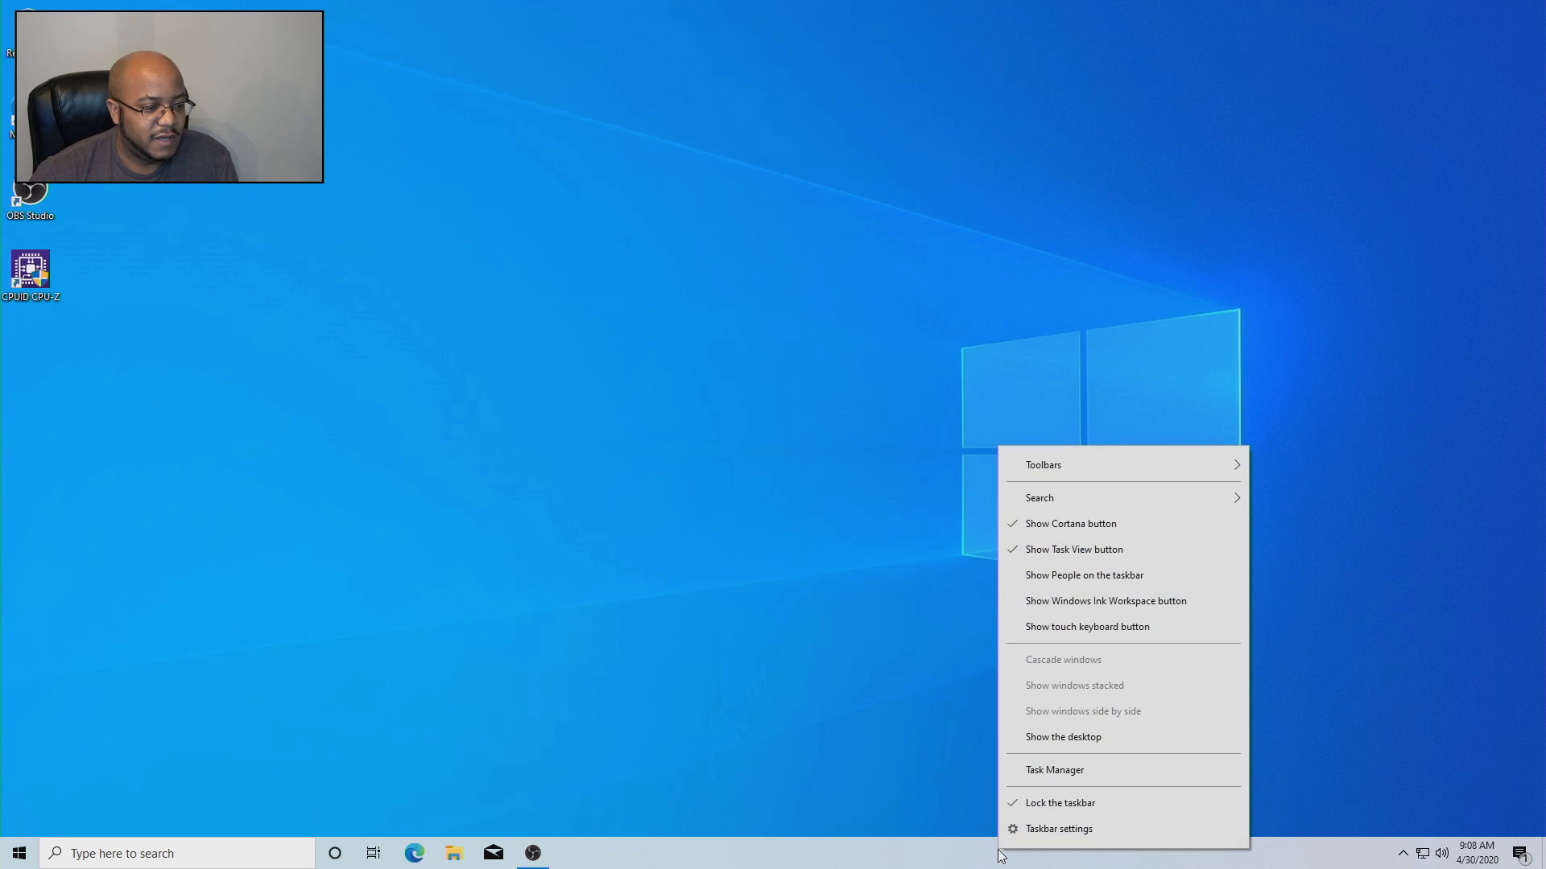
pyautogui.click(1043, 772)
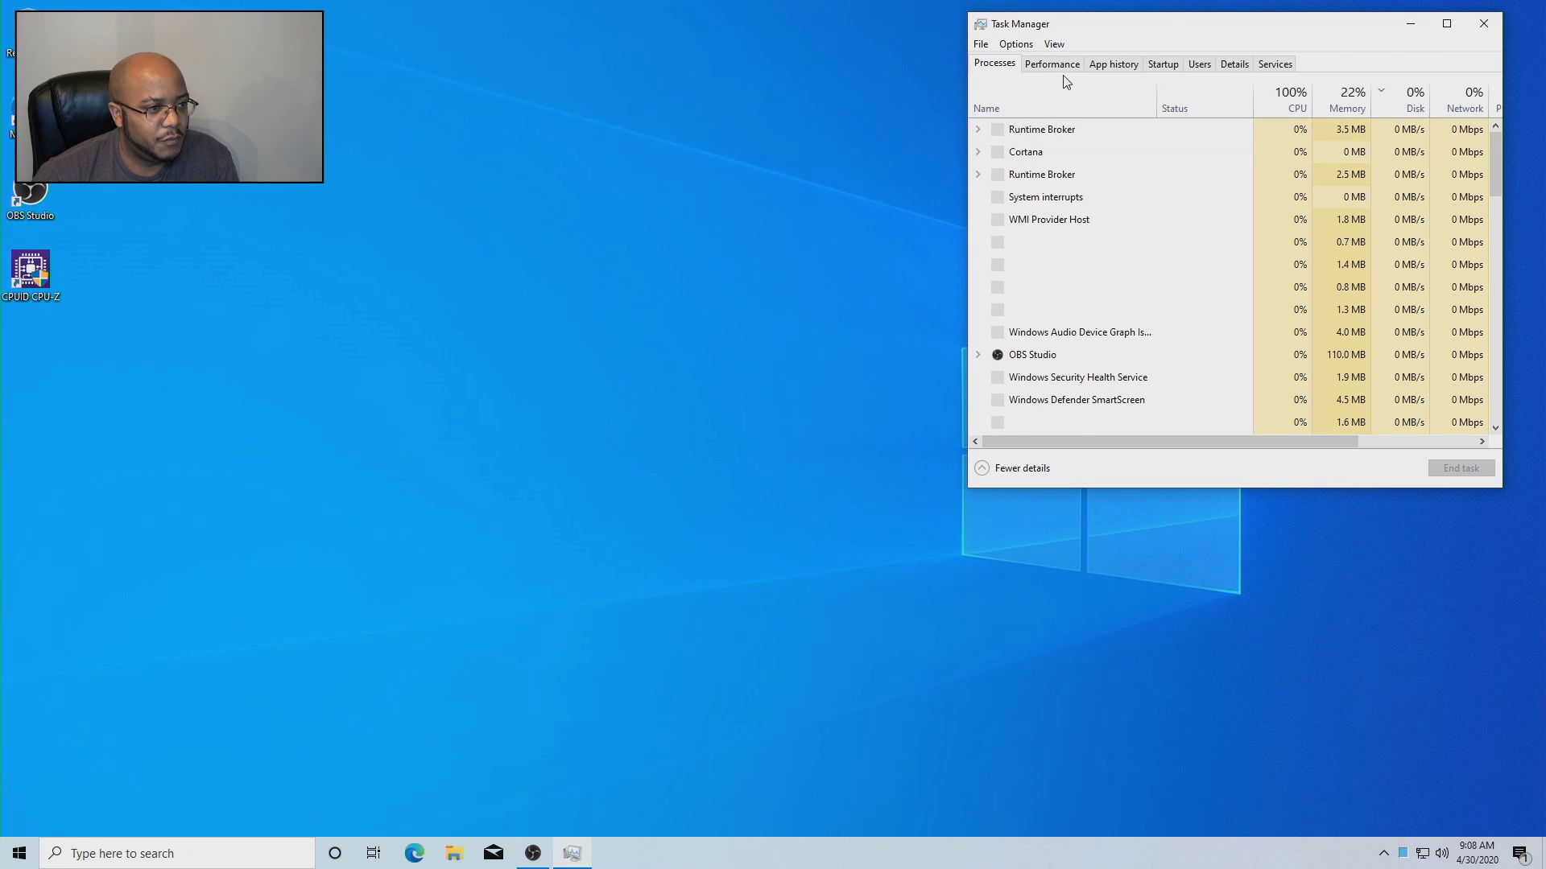
pyautogui.click(1068, 63)
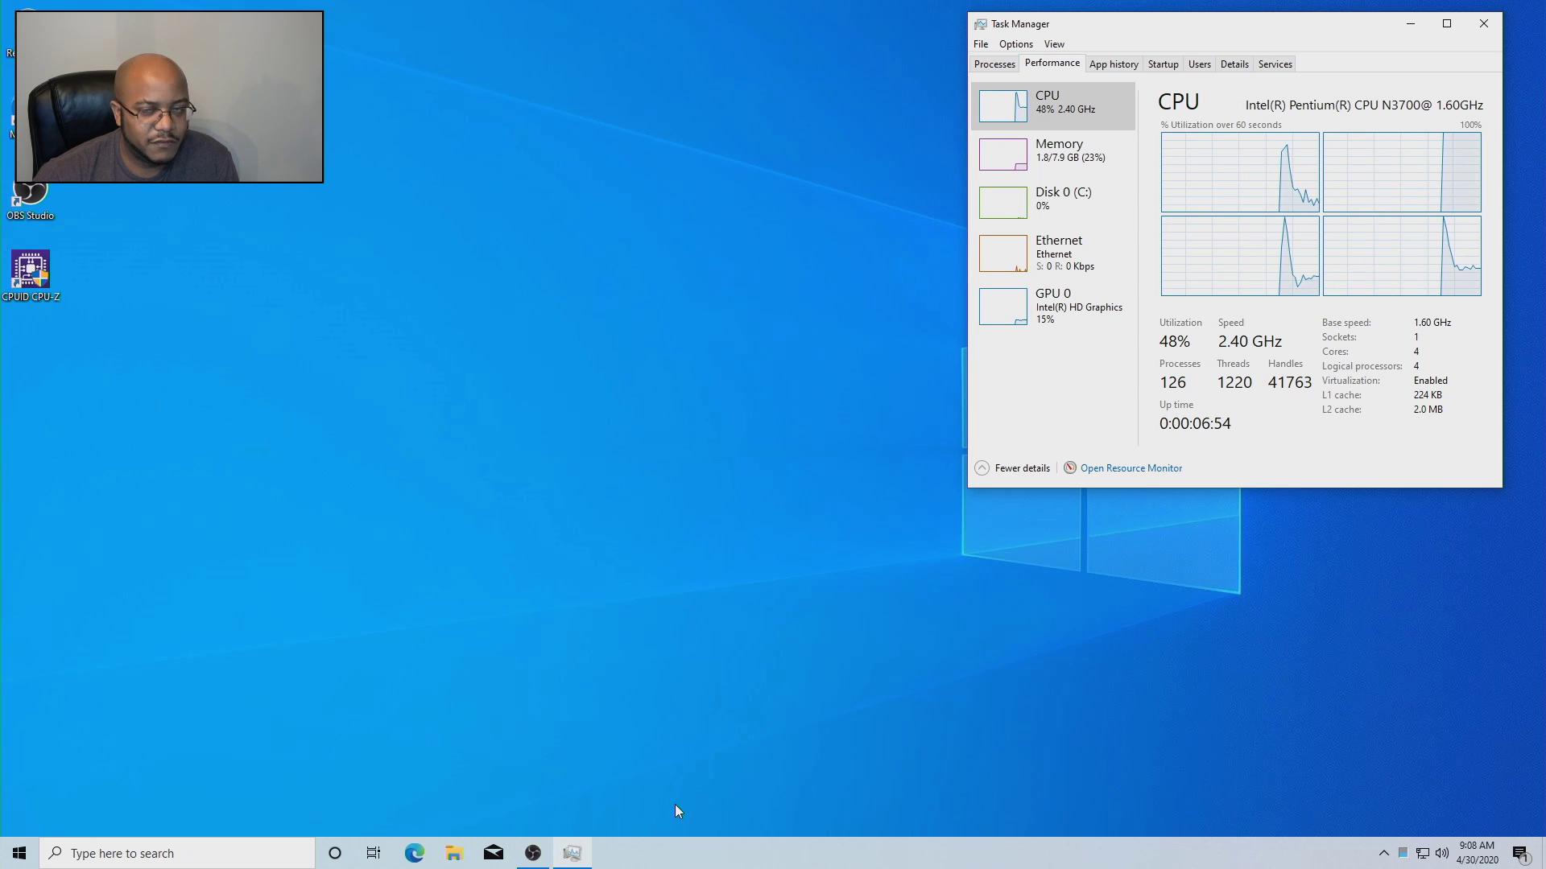
pyautogui.click(533, 855)
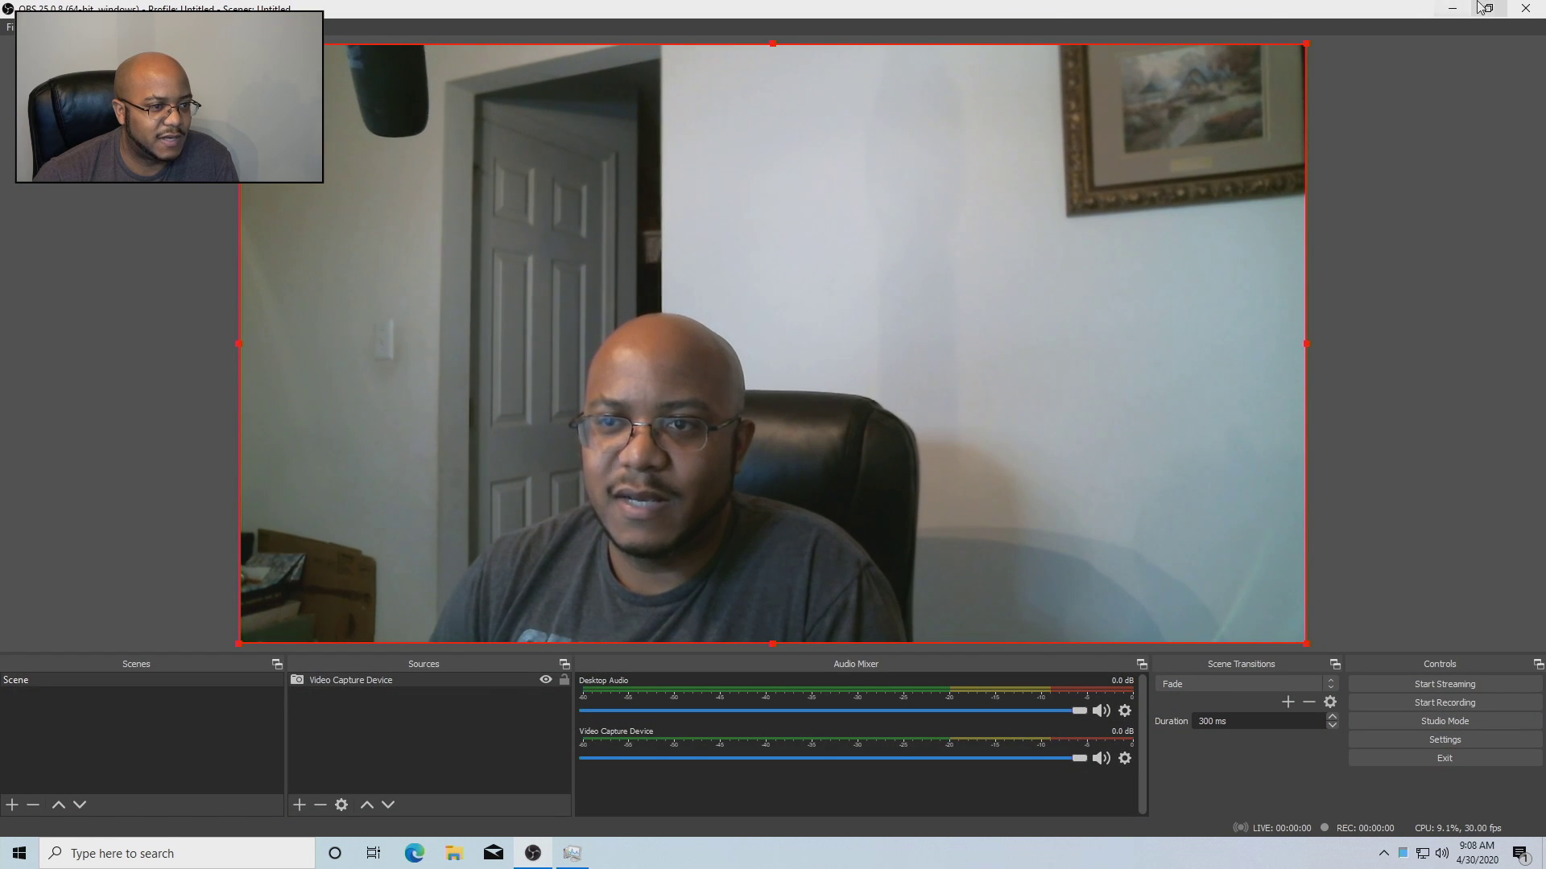
# Step: Restore OBS to a smaller window and move it down beside Task Manager's CPU graphs
pyautogui.click(1484, 8)
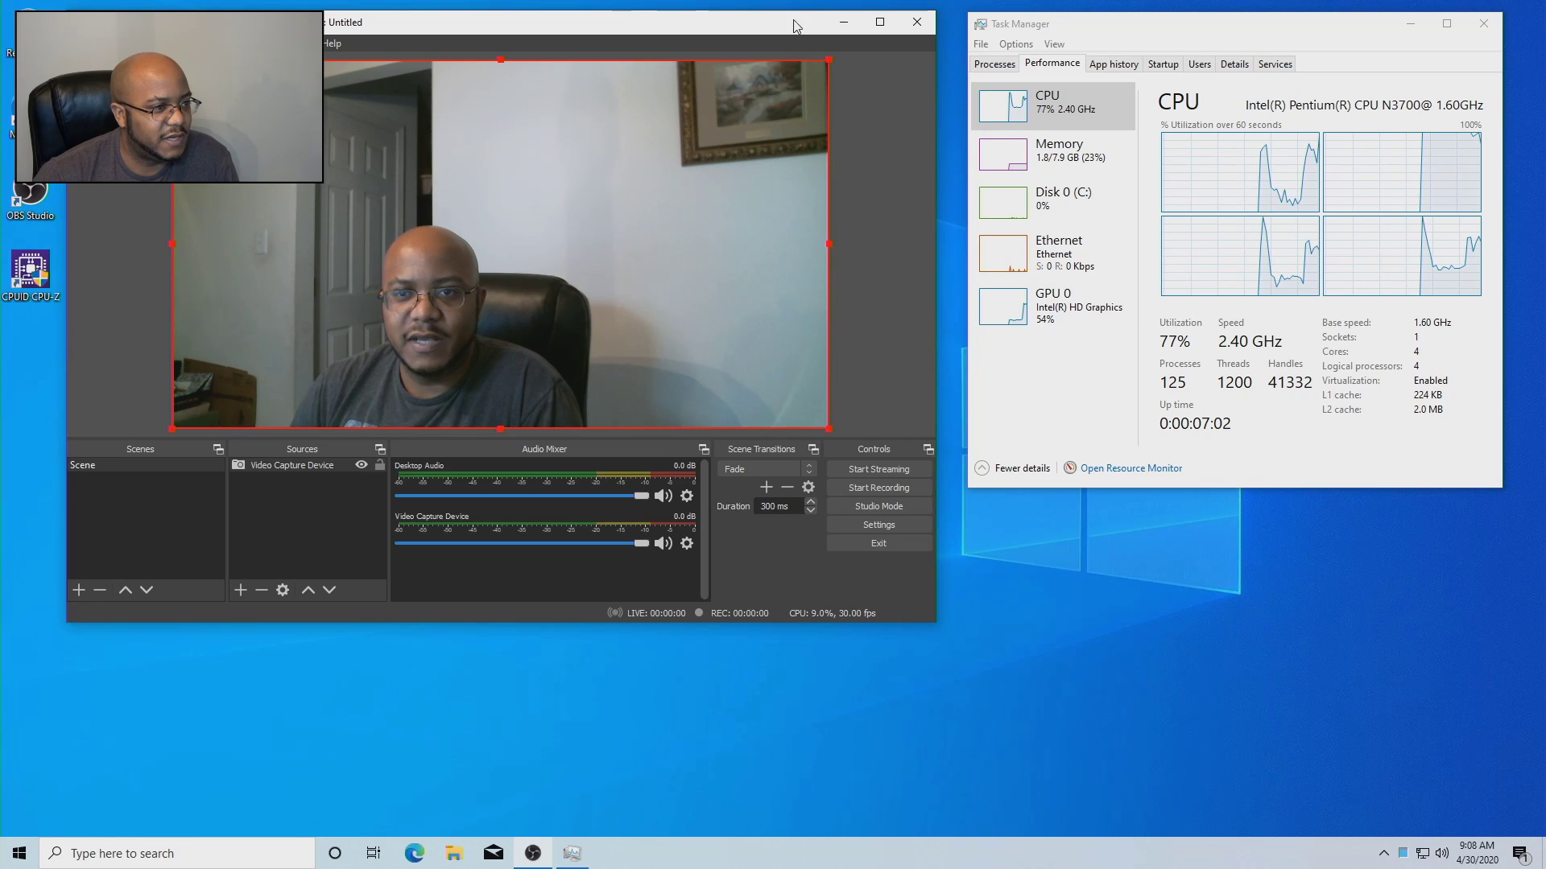
pyautogui.moveTo(793, 26); pyautogui.dragTo(800, 225)
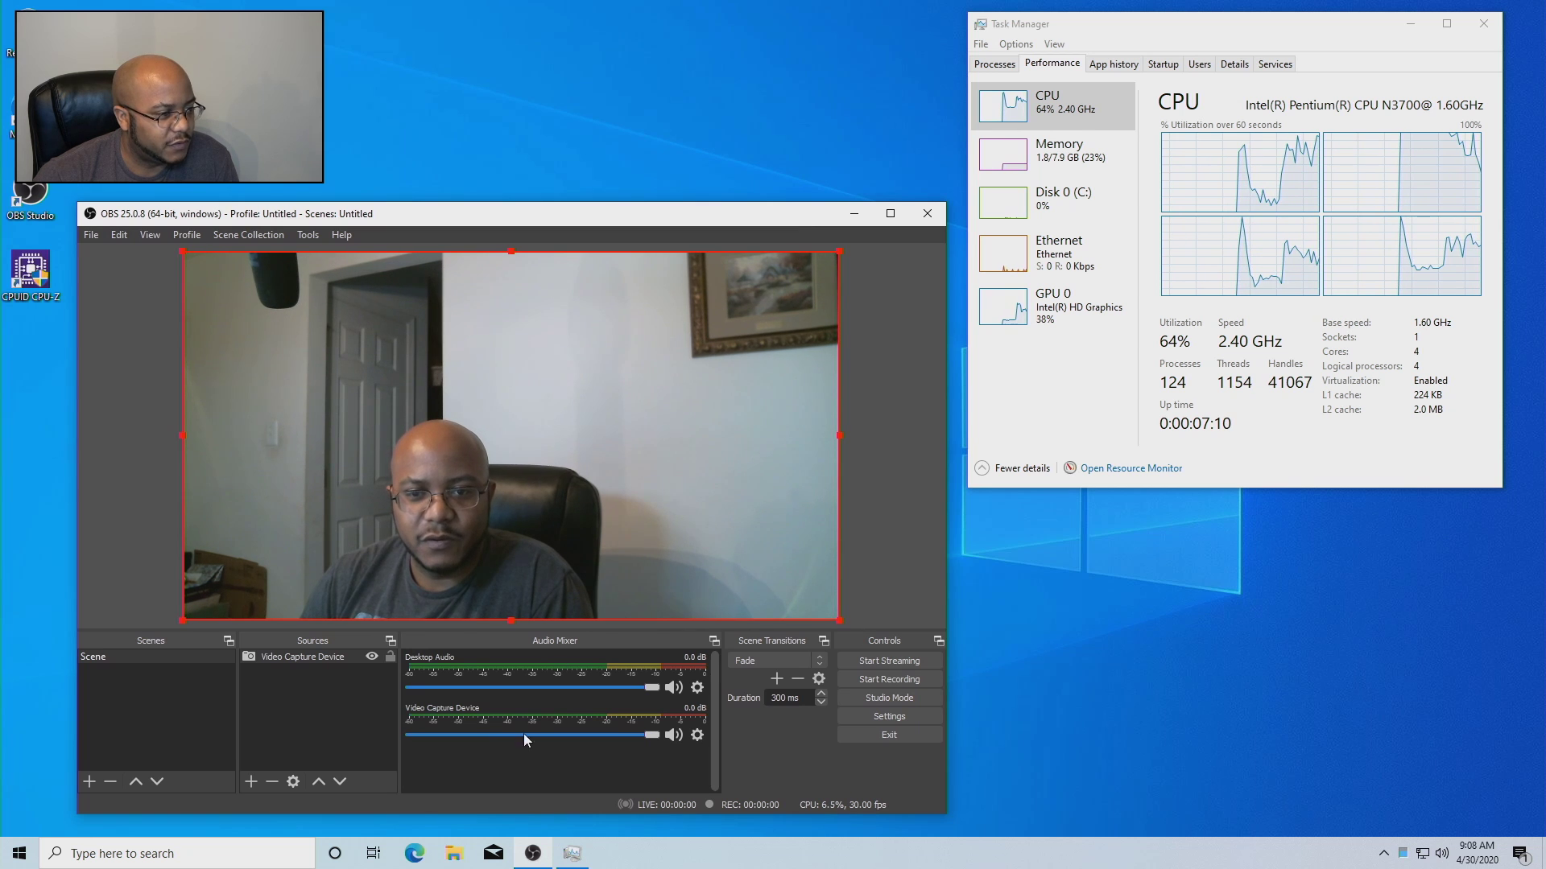
# Step: Give the Video Capture Device the webcam's built-in microphone as its custom audio device
pyautogui.rightClick(351, 656)
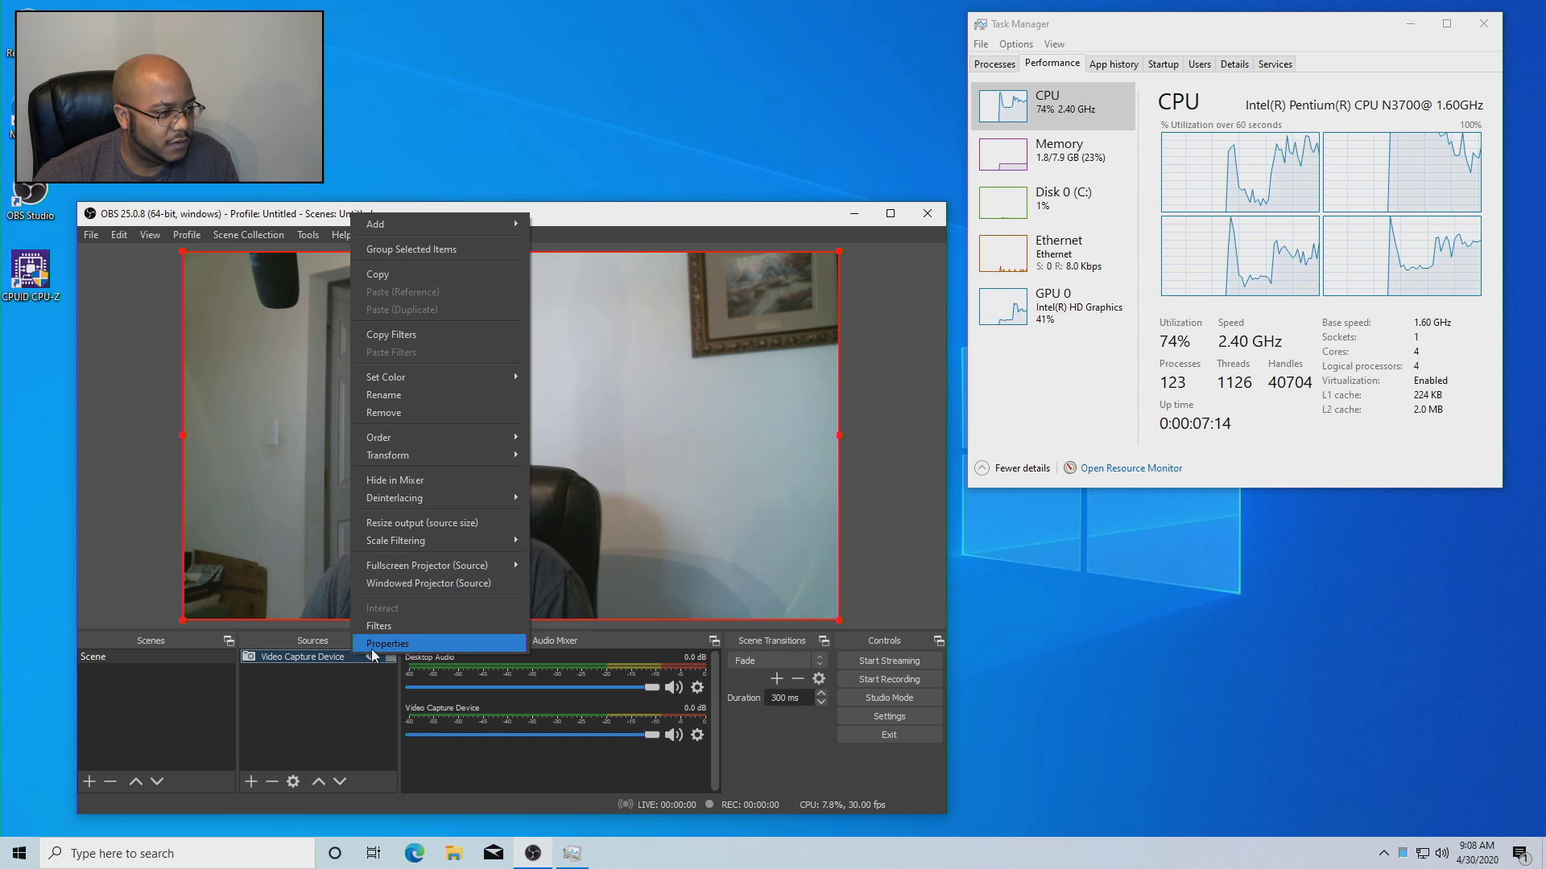
pyautogui.click(374, 646)
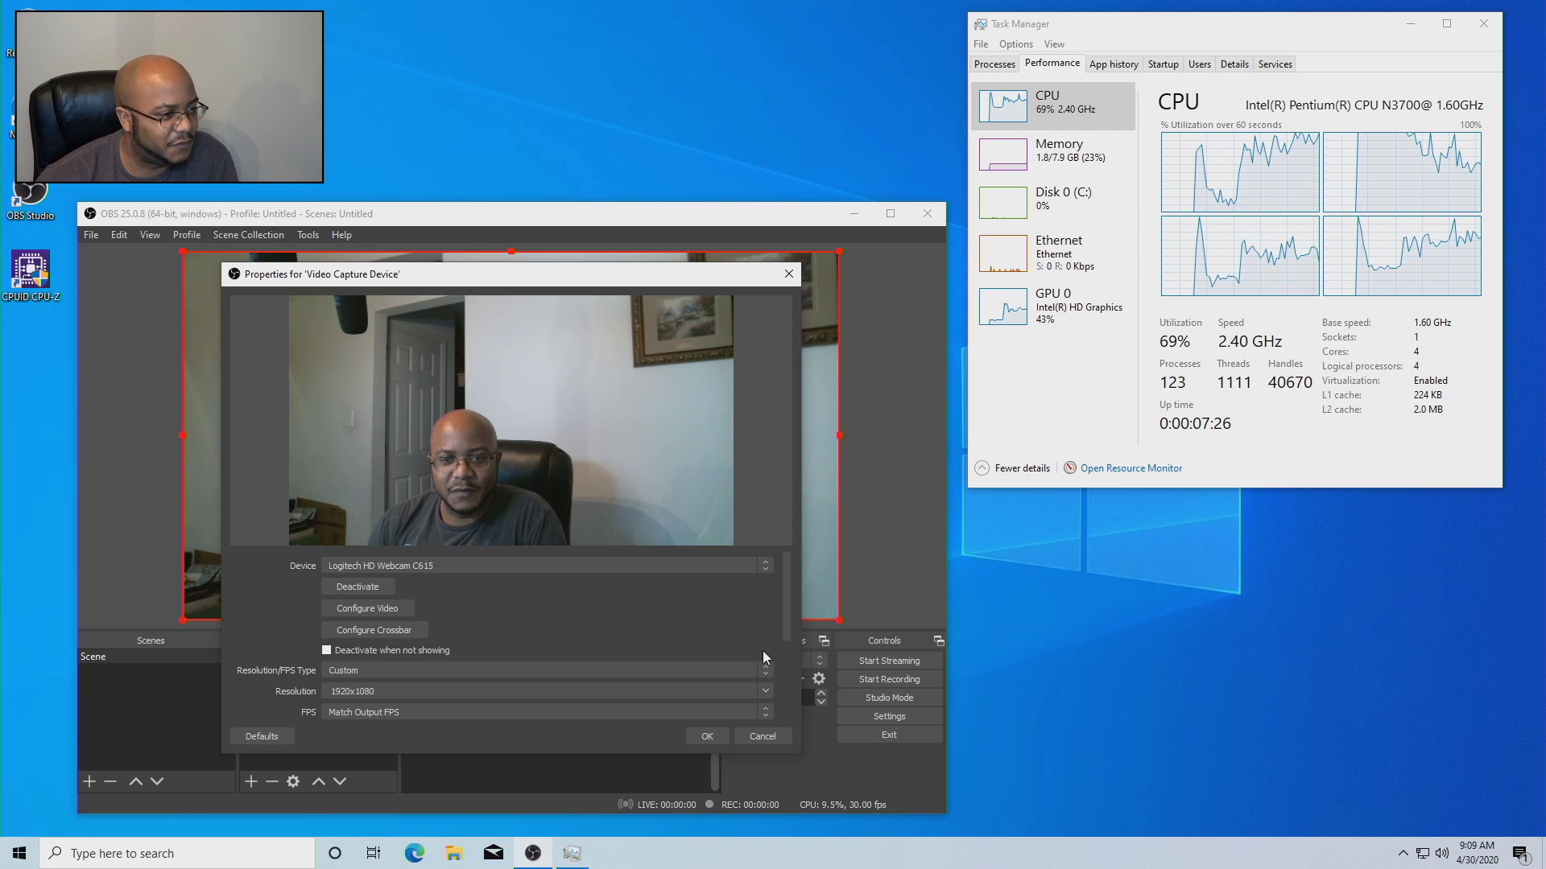
pyautogui.click(789, 649)
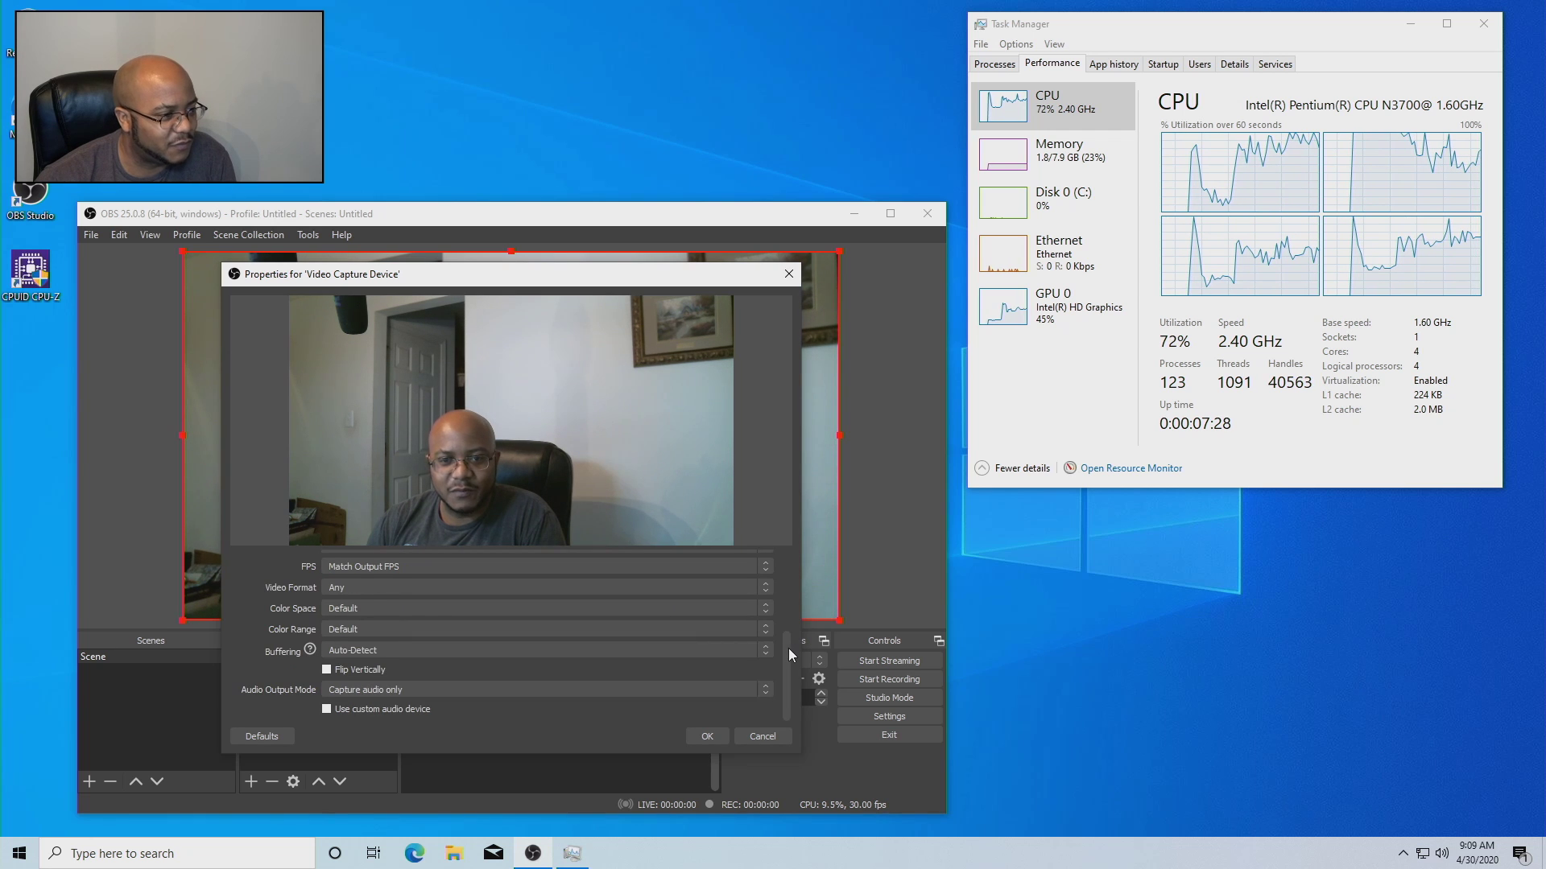
pyautogui.click(427, 709)
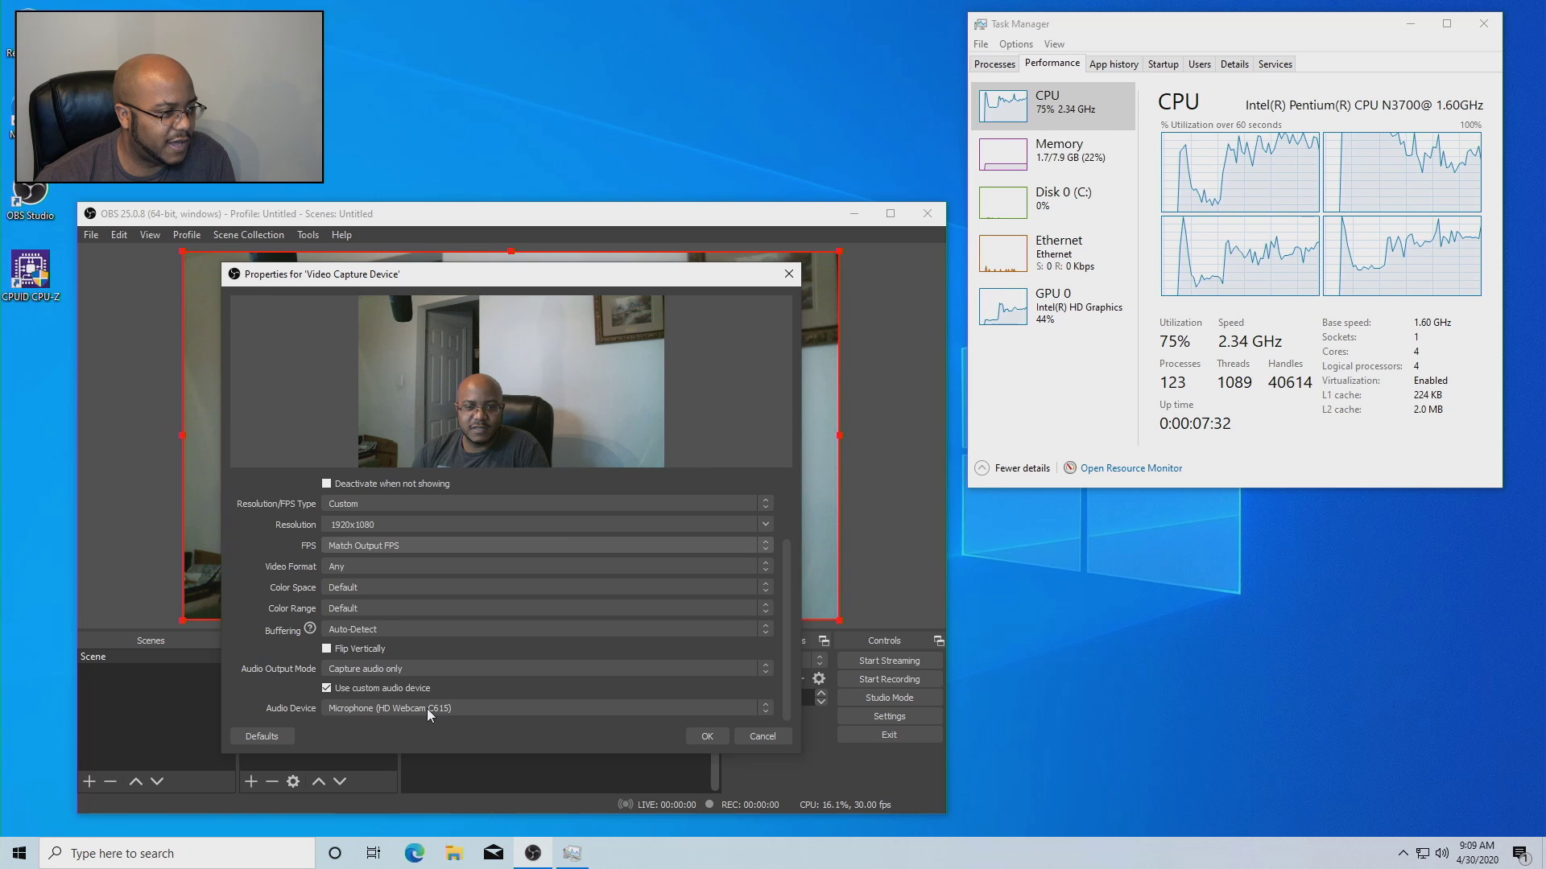
pyautogui.click(706, 736)
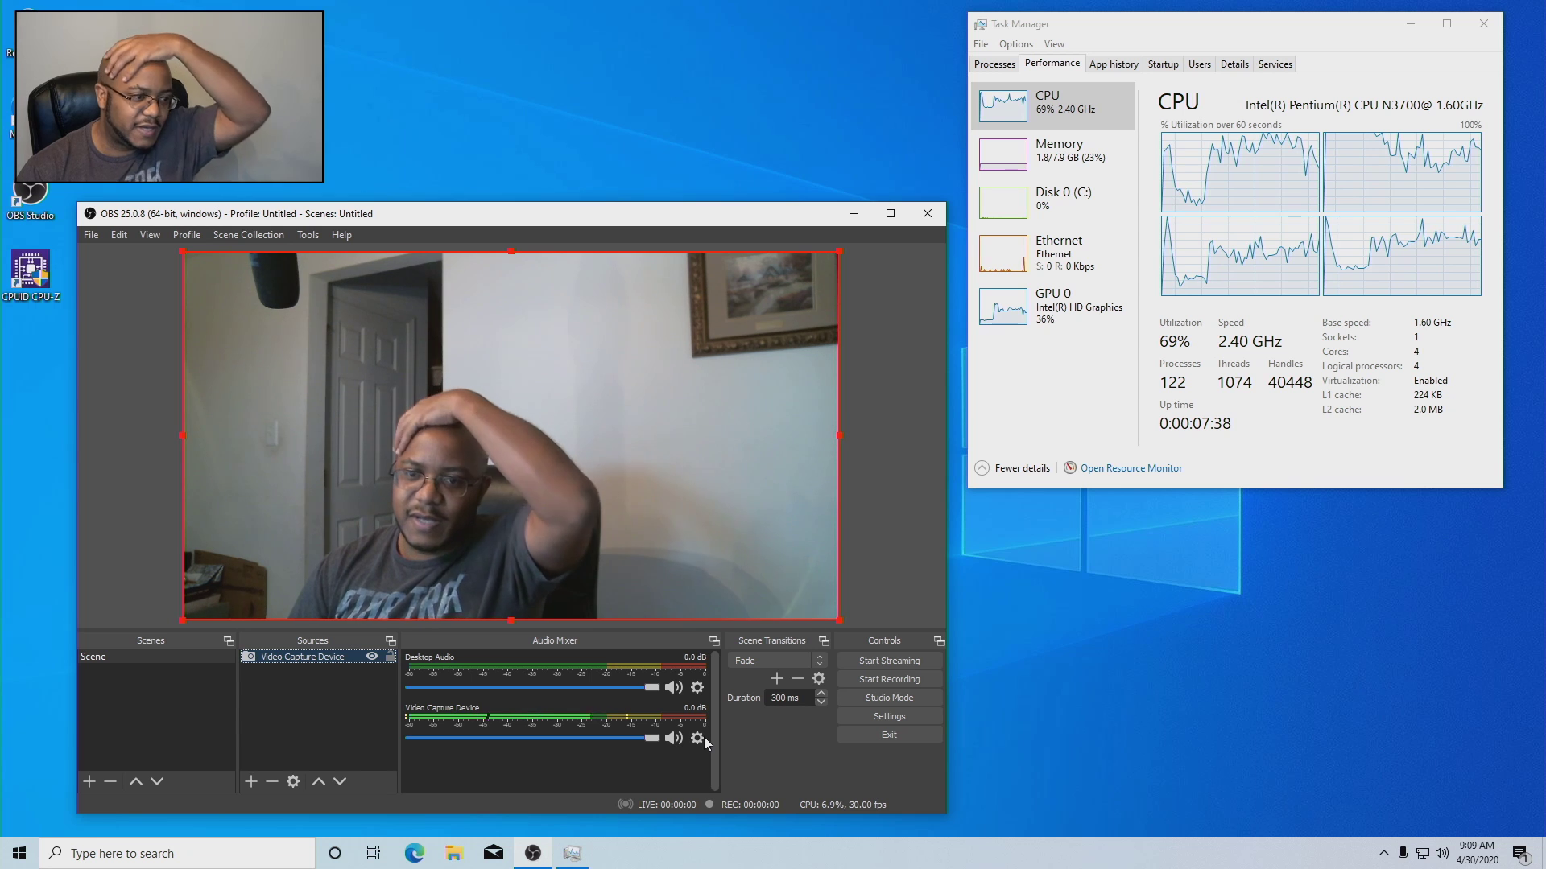
# Step: Choose Software (x264) as the Output encoder at 2500 Kbps and save the settings
pyautogui.click(889, 716)
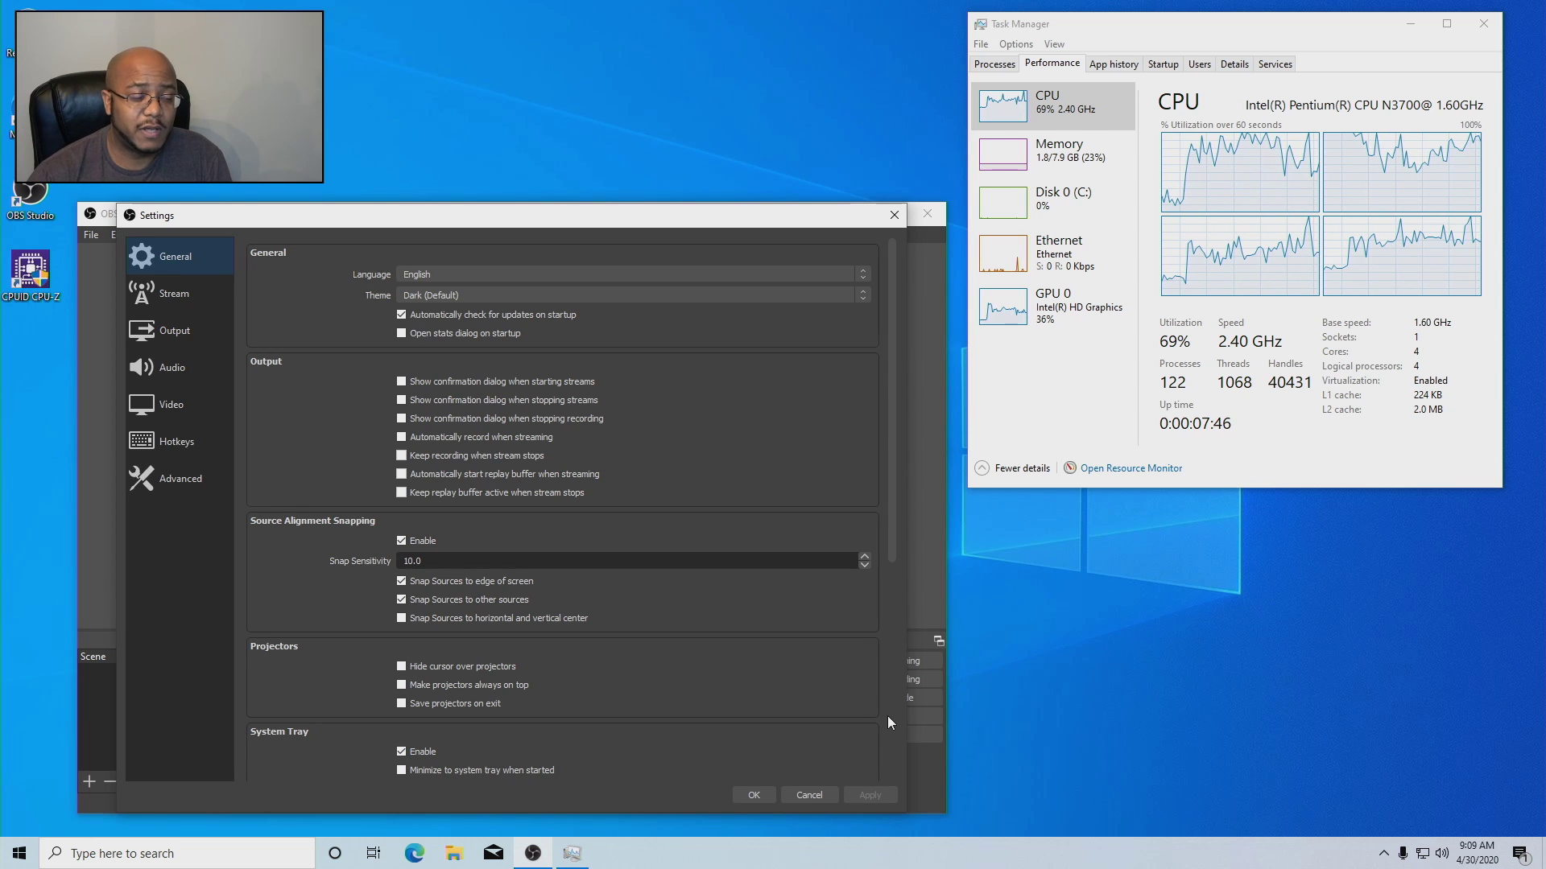
pyautogui.click(165, 333)
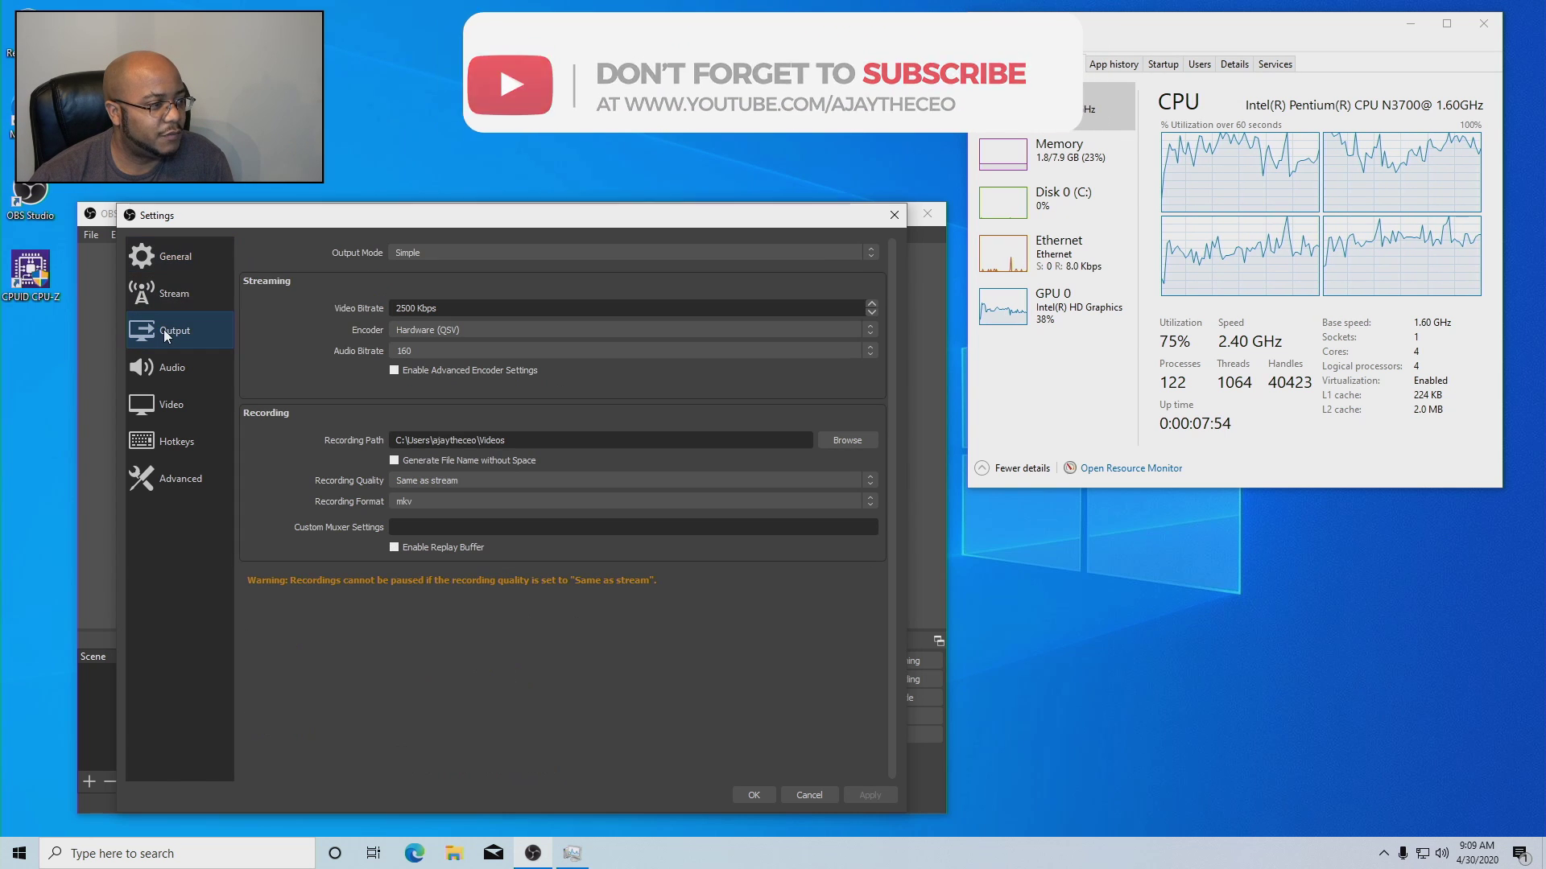
pyautogui.click(441, 333)
pyautogui.click(441, 343)
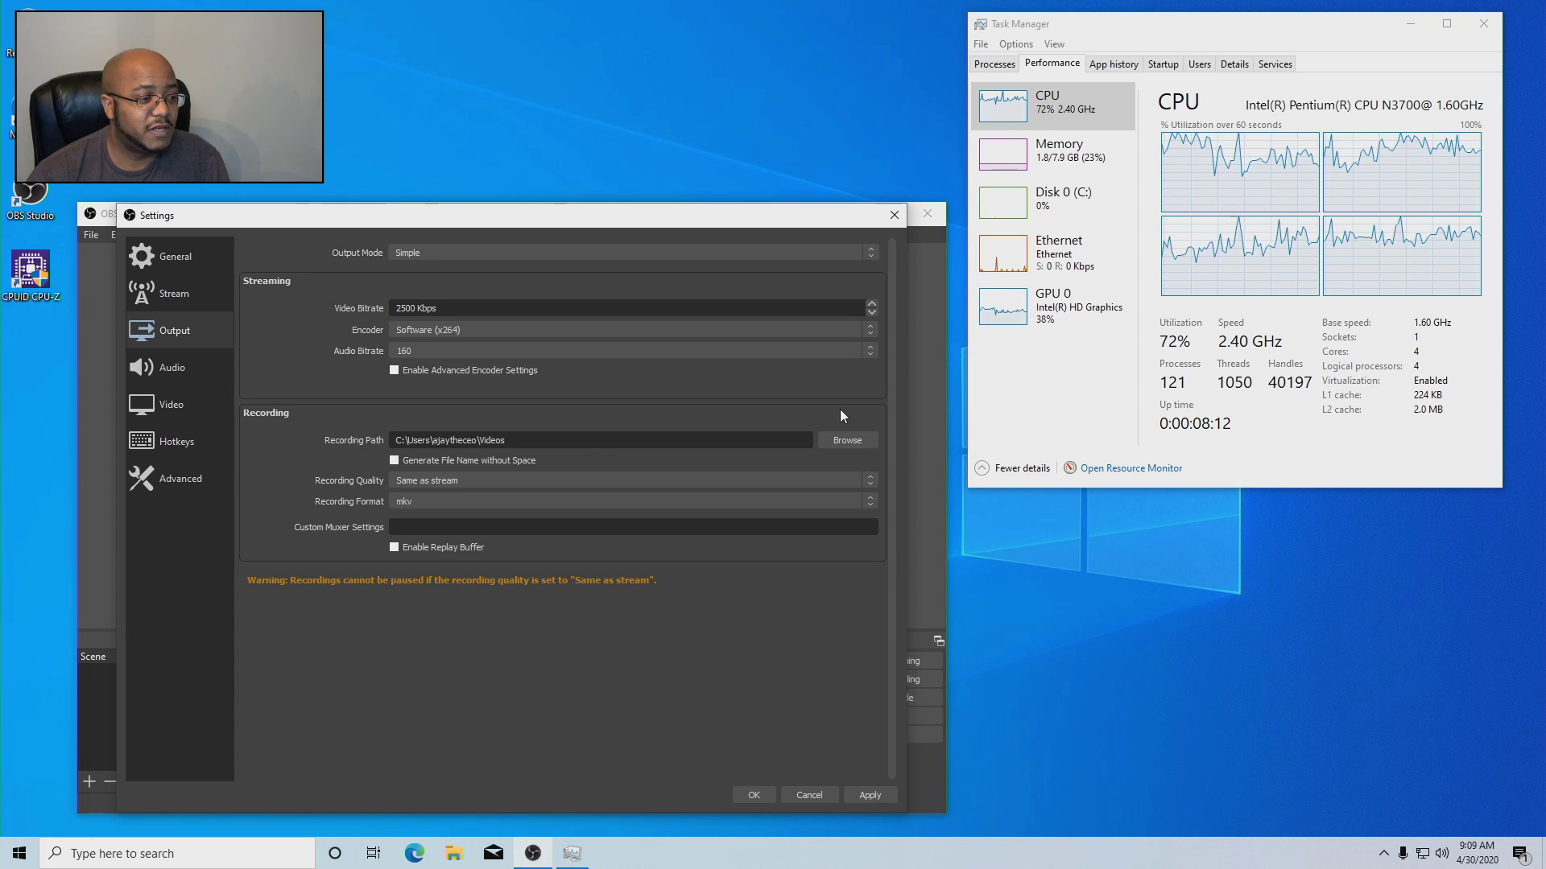
pyautogui.click(753, 796)
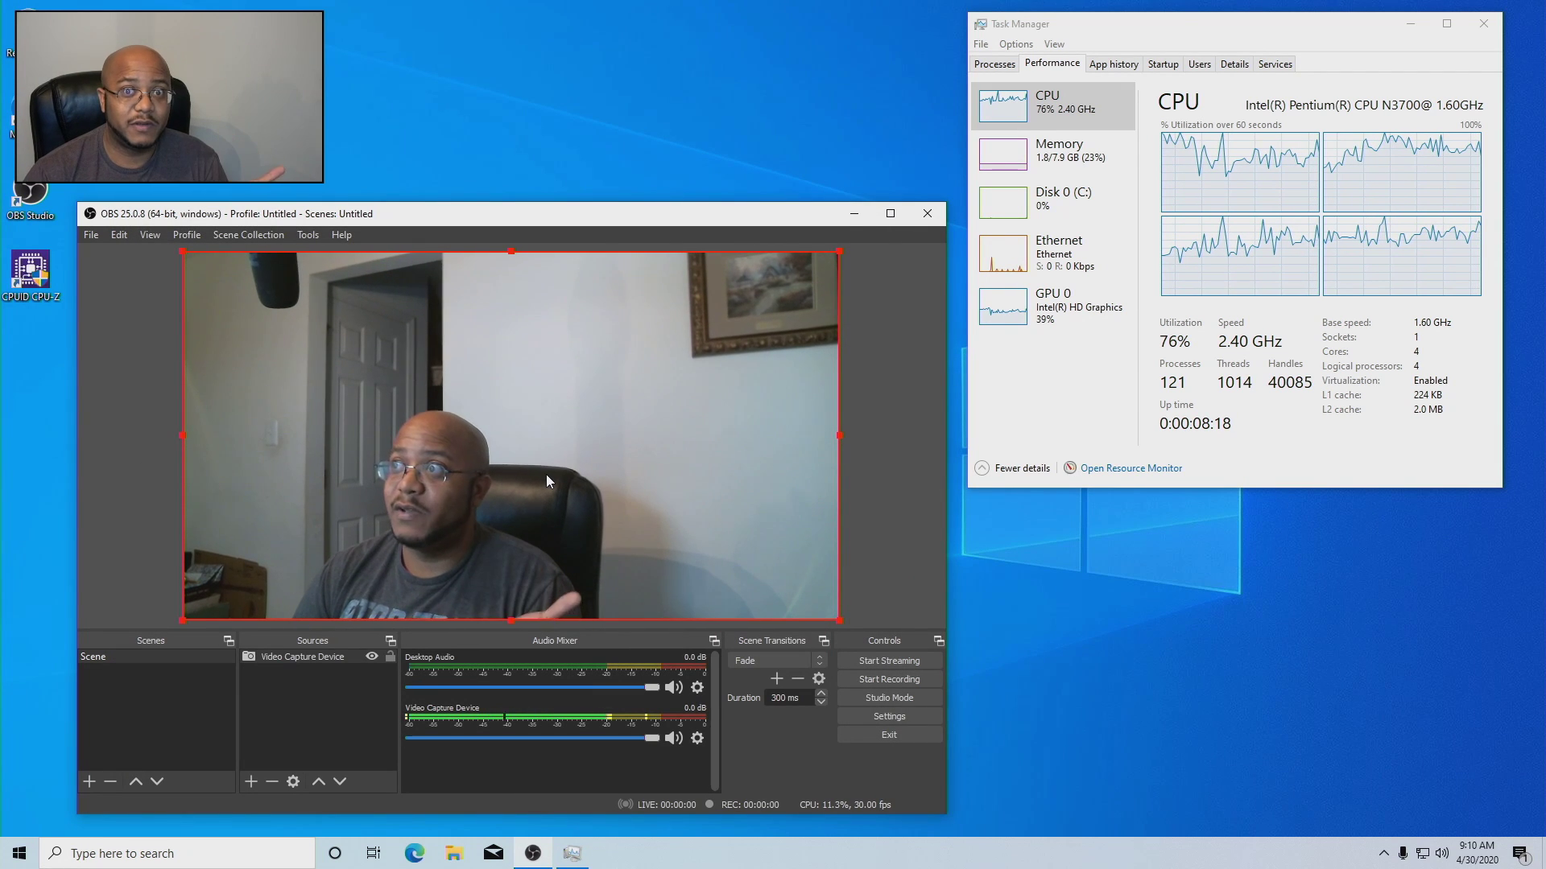
pyautogui.click(859, 660)
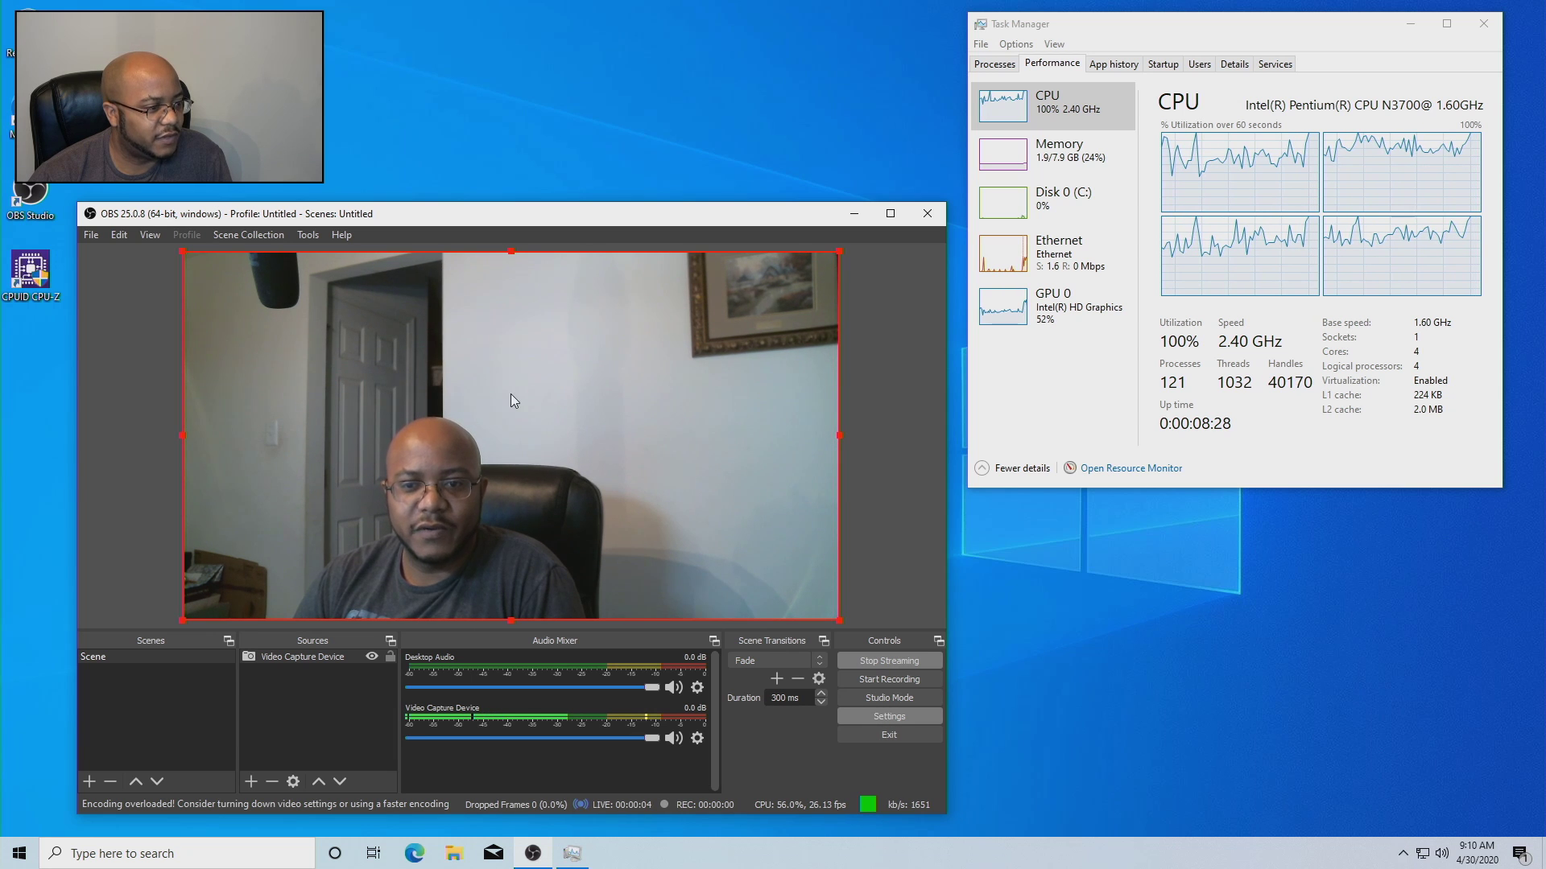
pyautogui.click(888, 715)
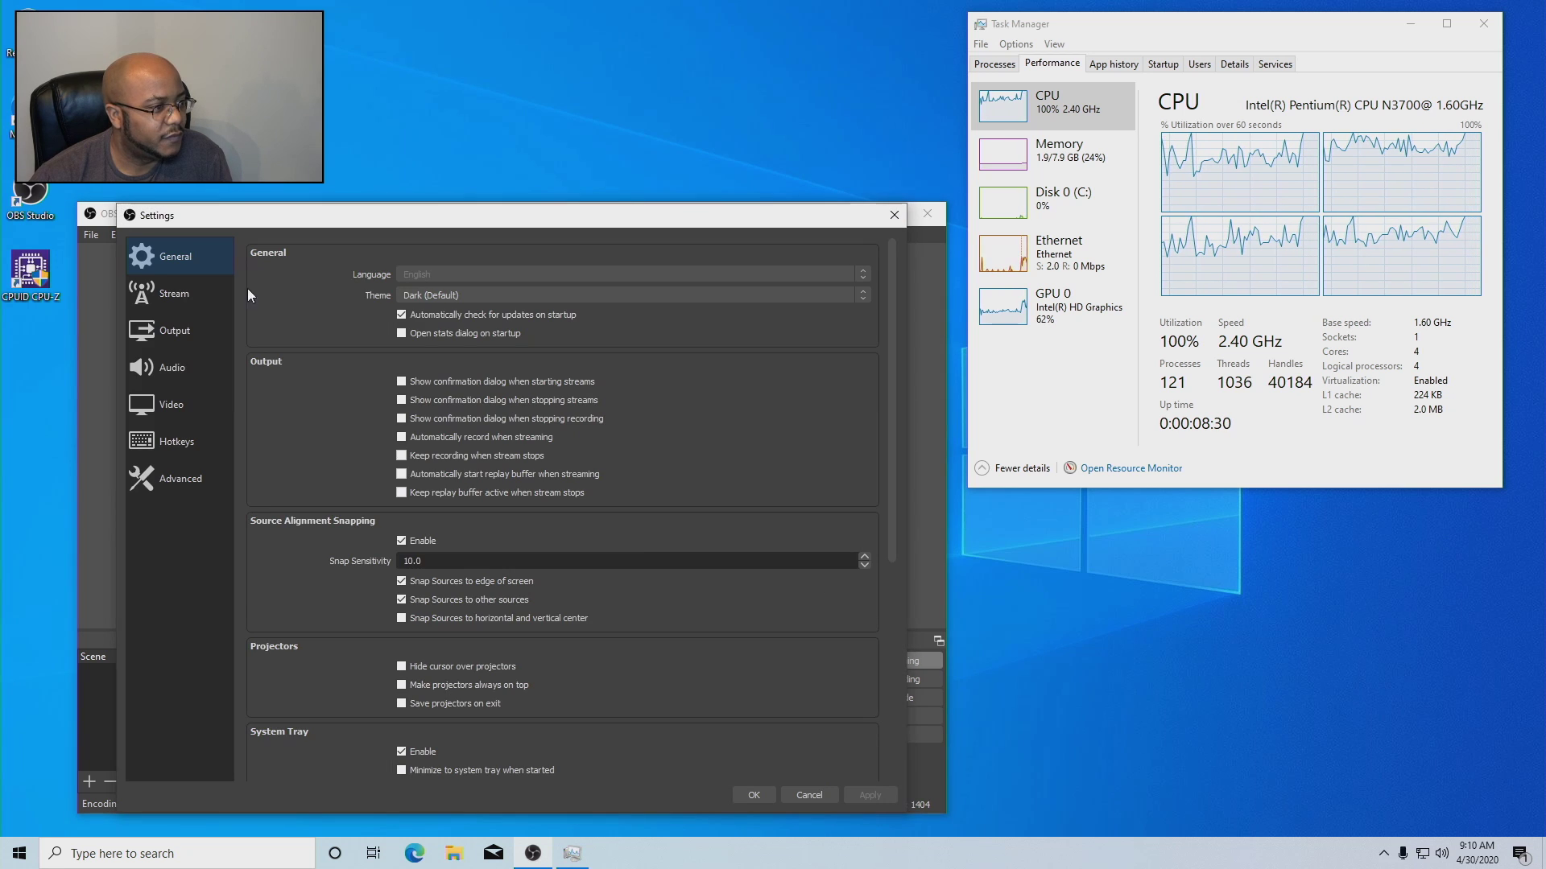
pyautogui.click(151, 398)
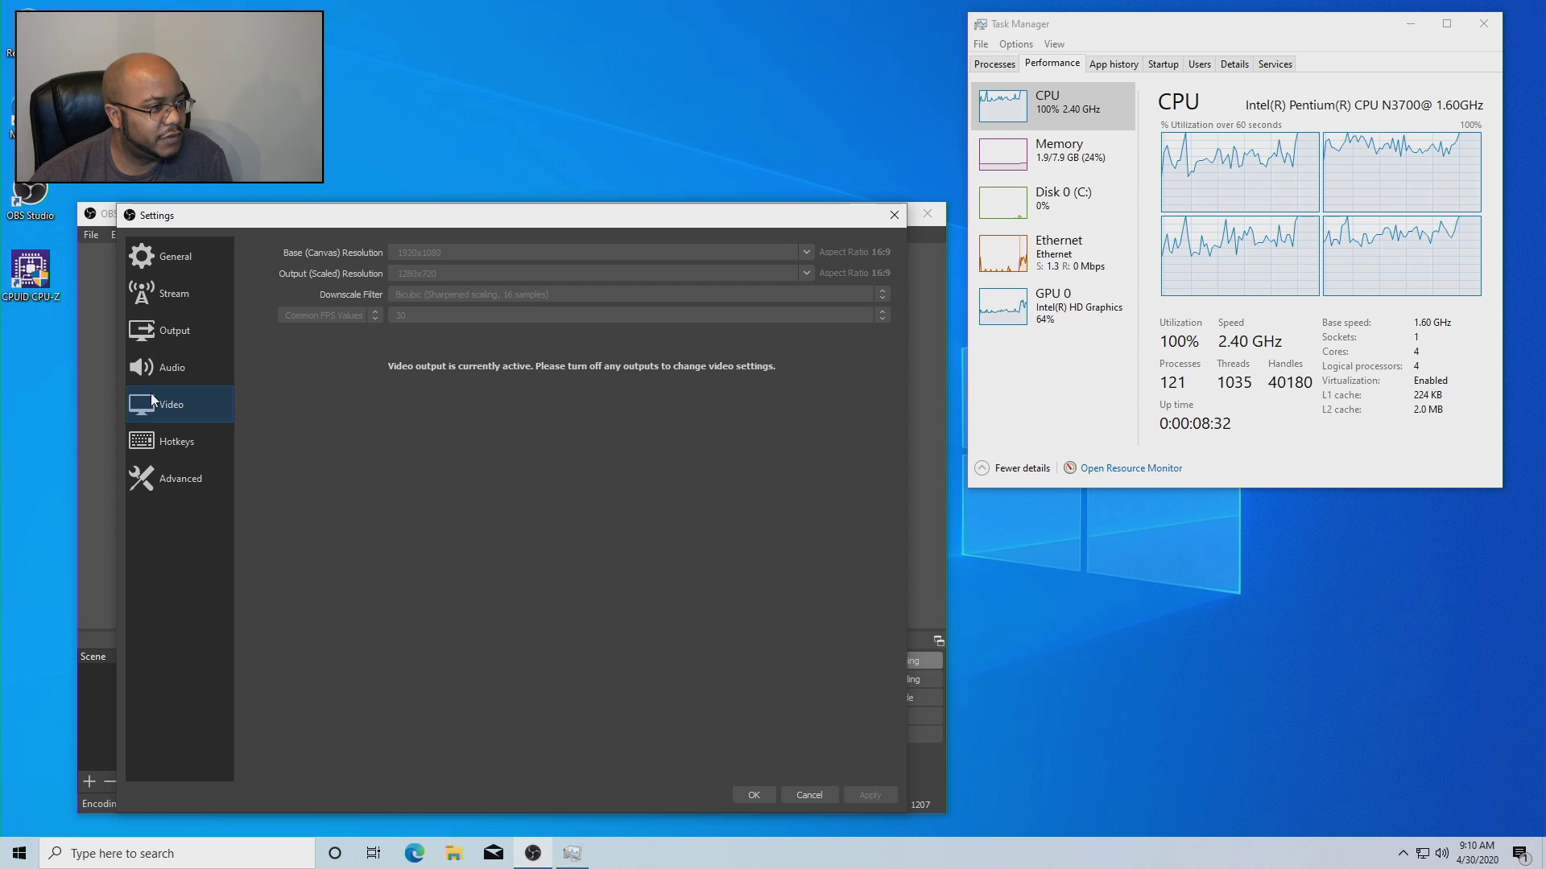
pyautogui.click(894, 215)
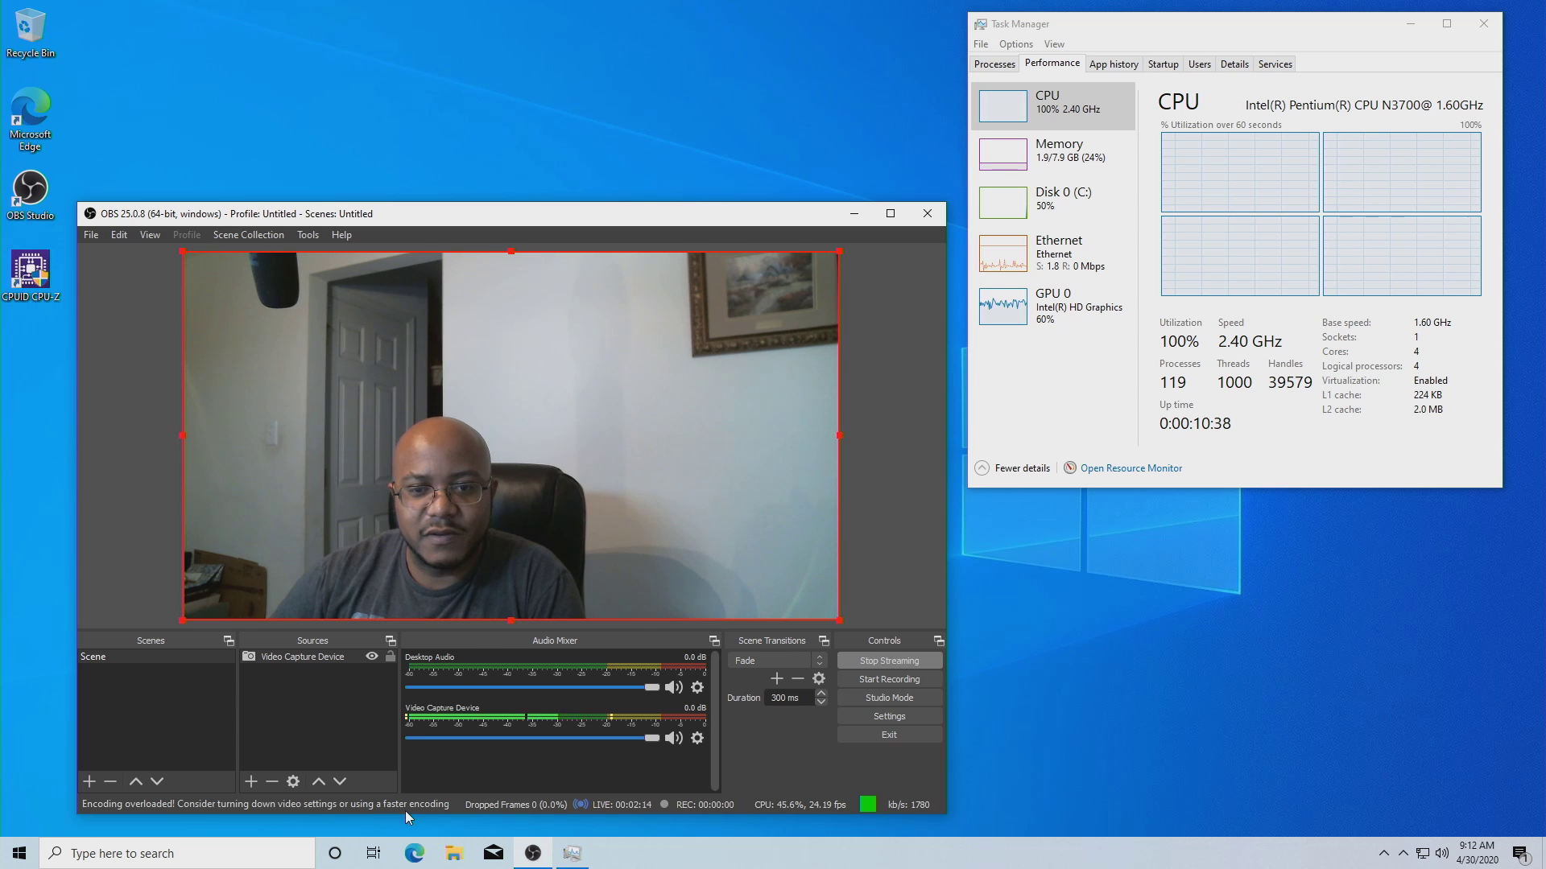
# Step: Stop the live webcam stream from the Controls panel
pyautogui.click(862, 661)
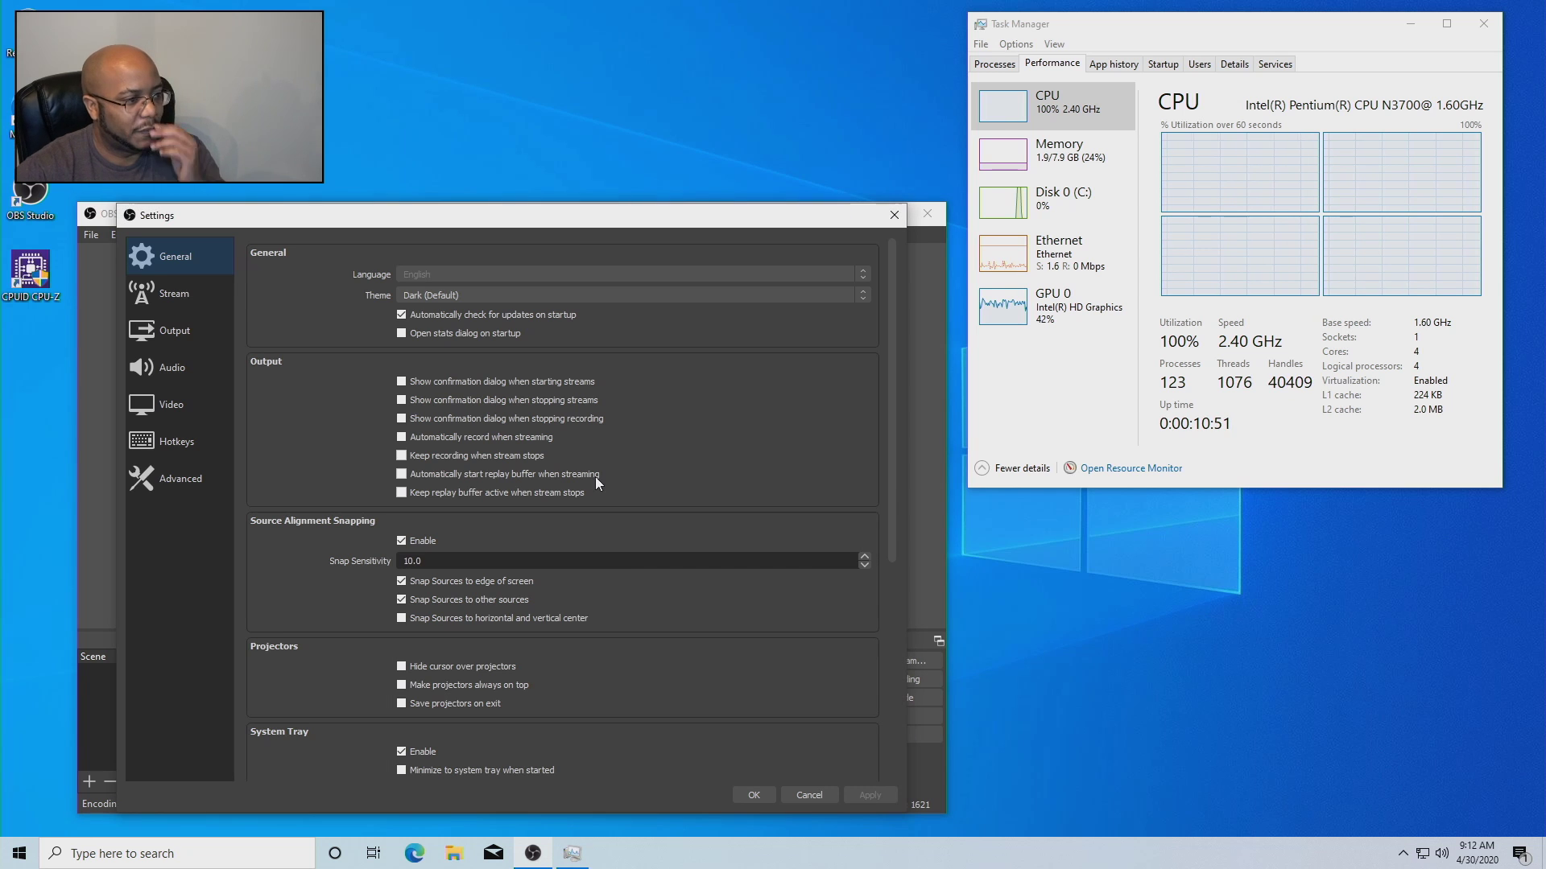
# Step: Select Hardware (QSV) as the Output encoder and save the settings
pyautogui.click(169, 332)
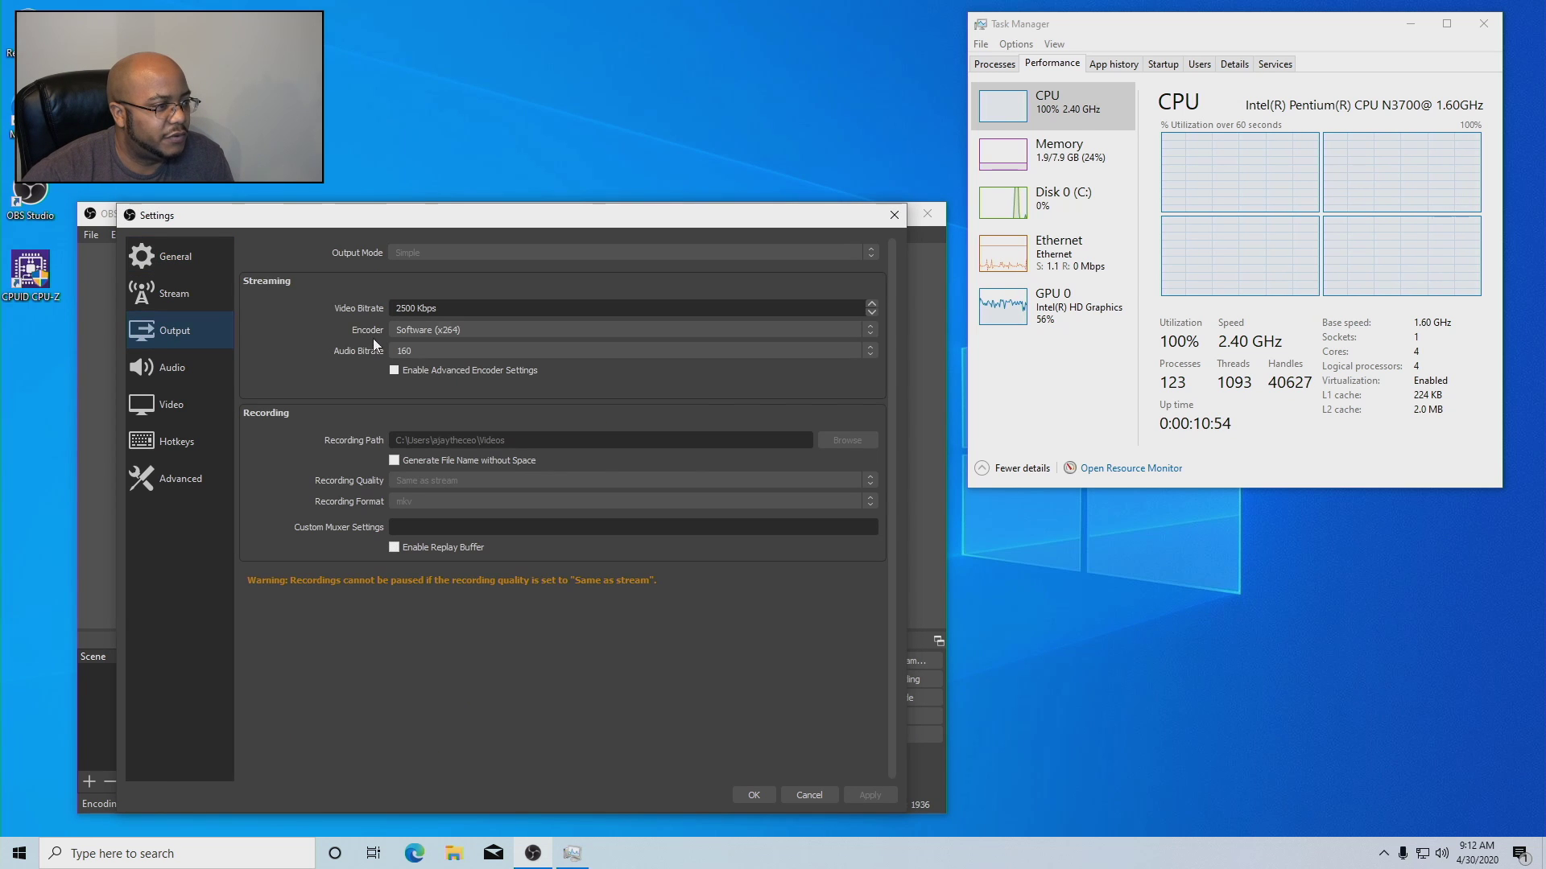
pyautogui.click(405, 332)
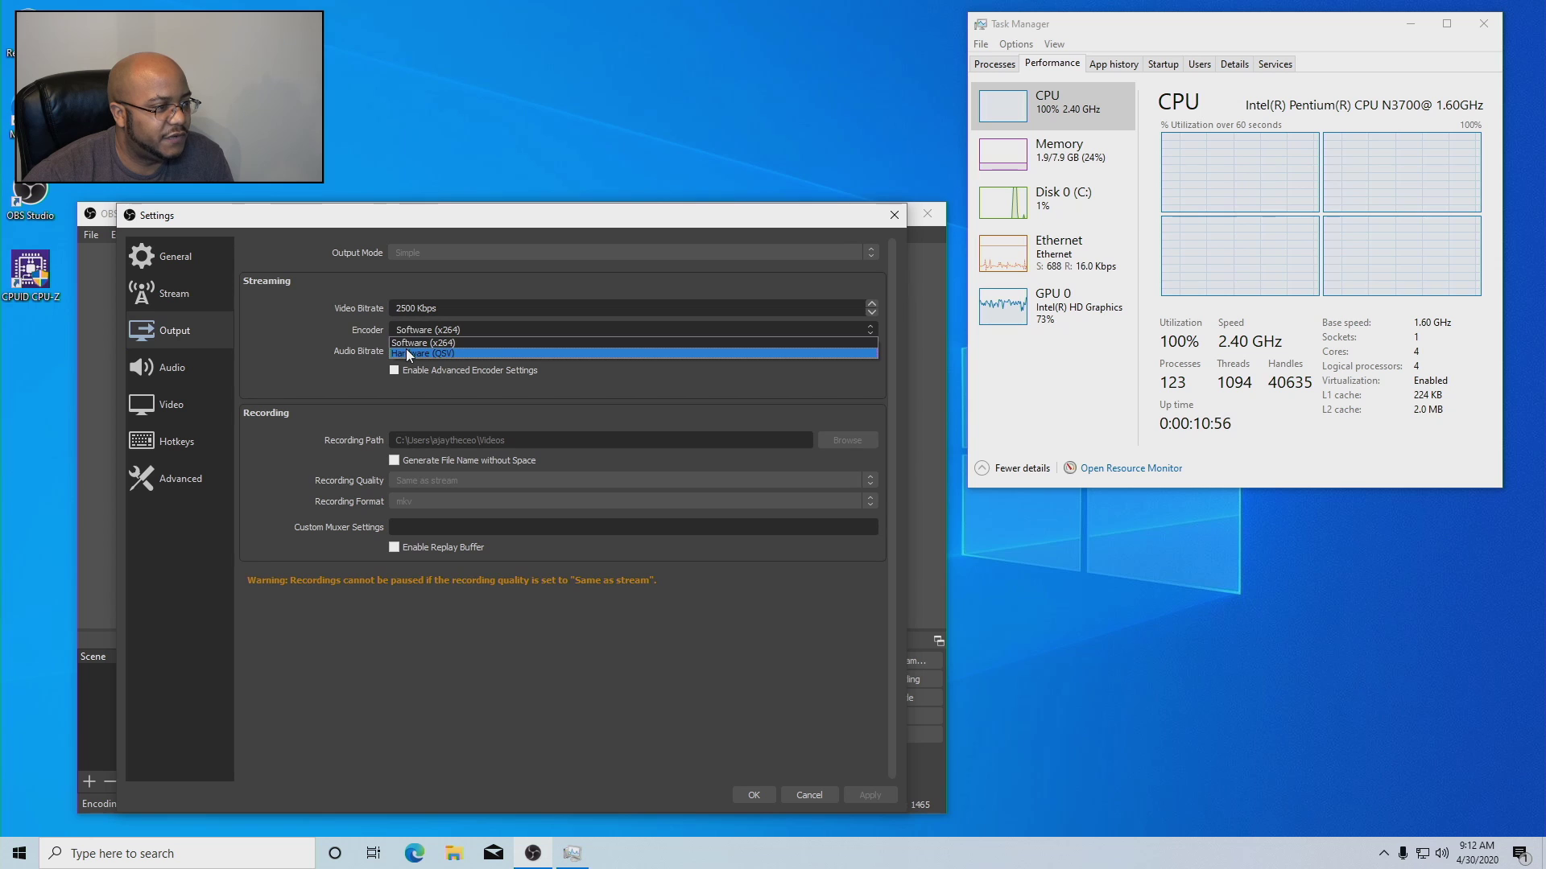
pyautogui.click(408, 354)
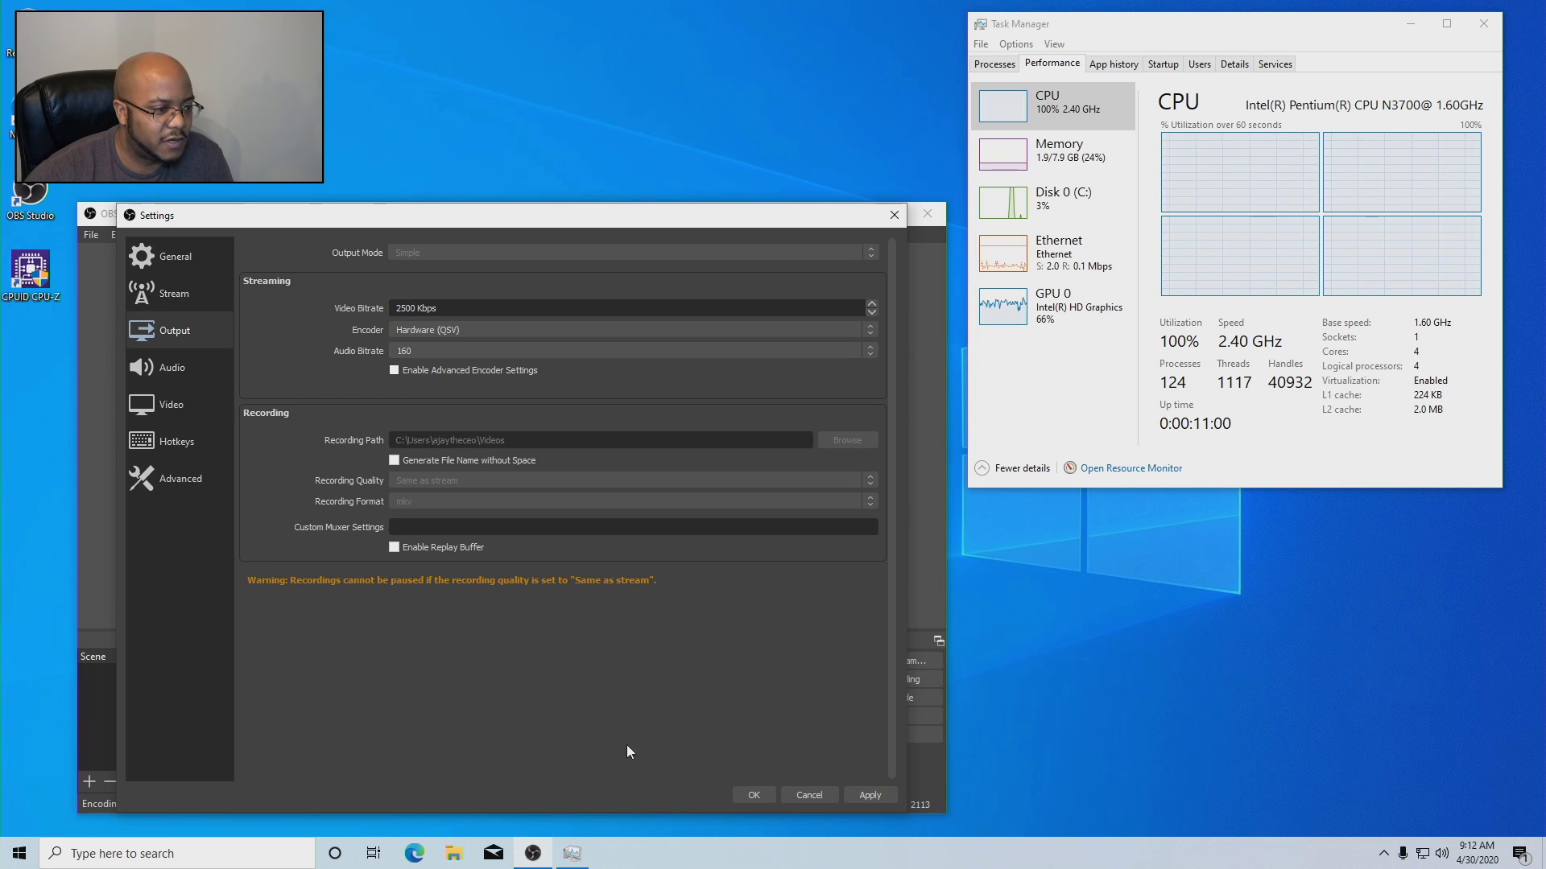
pyautogui.click(751, 795)
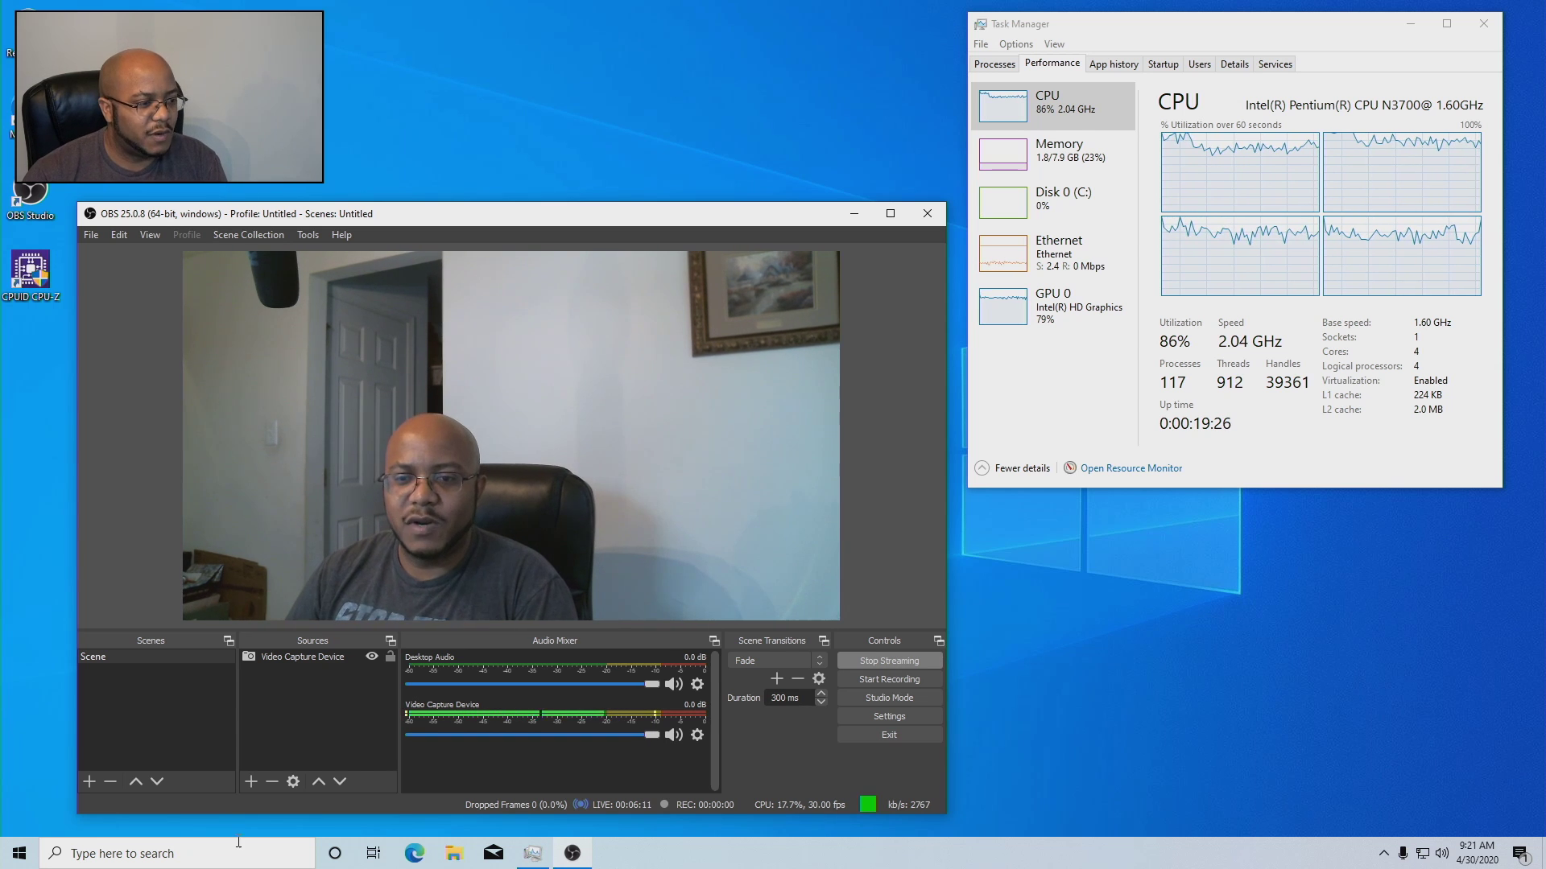
# Step: Stop the stream, then revert the Output encoder to Software (x264) and save
pyautogui.click(849, 660)
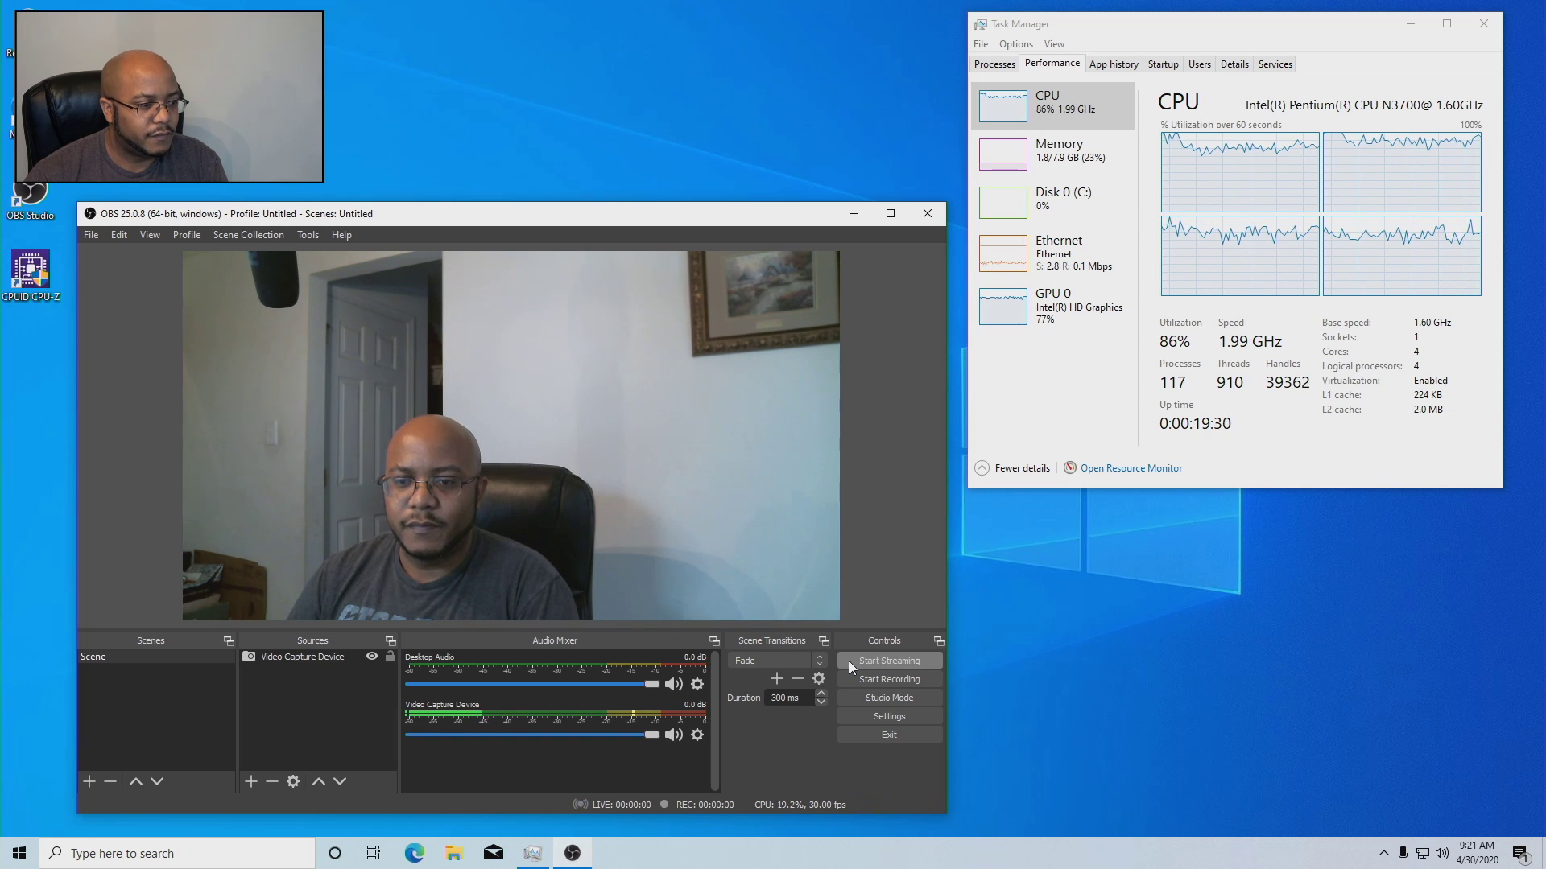
pyautogui.click(869, 716)
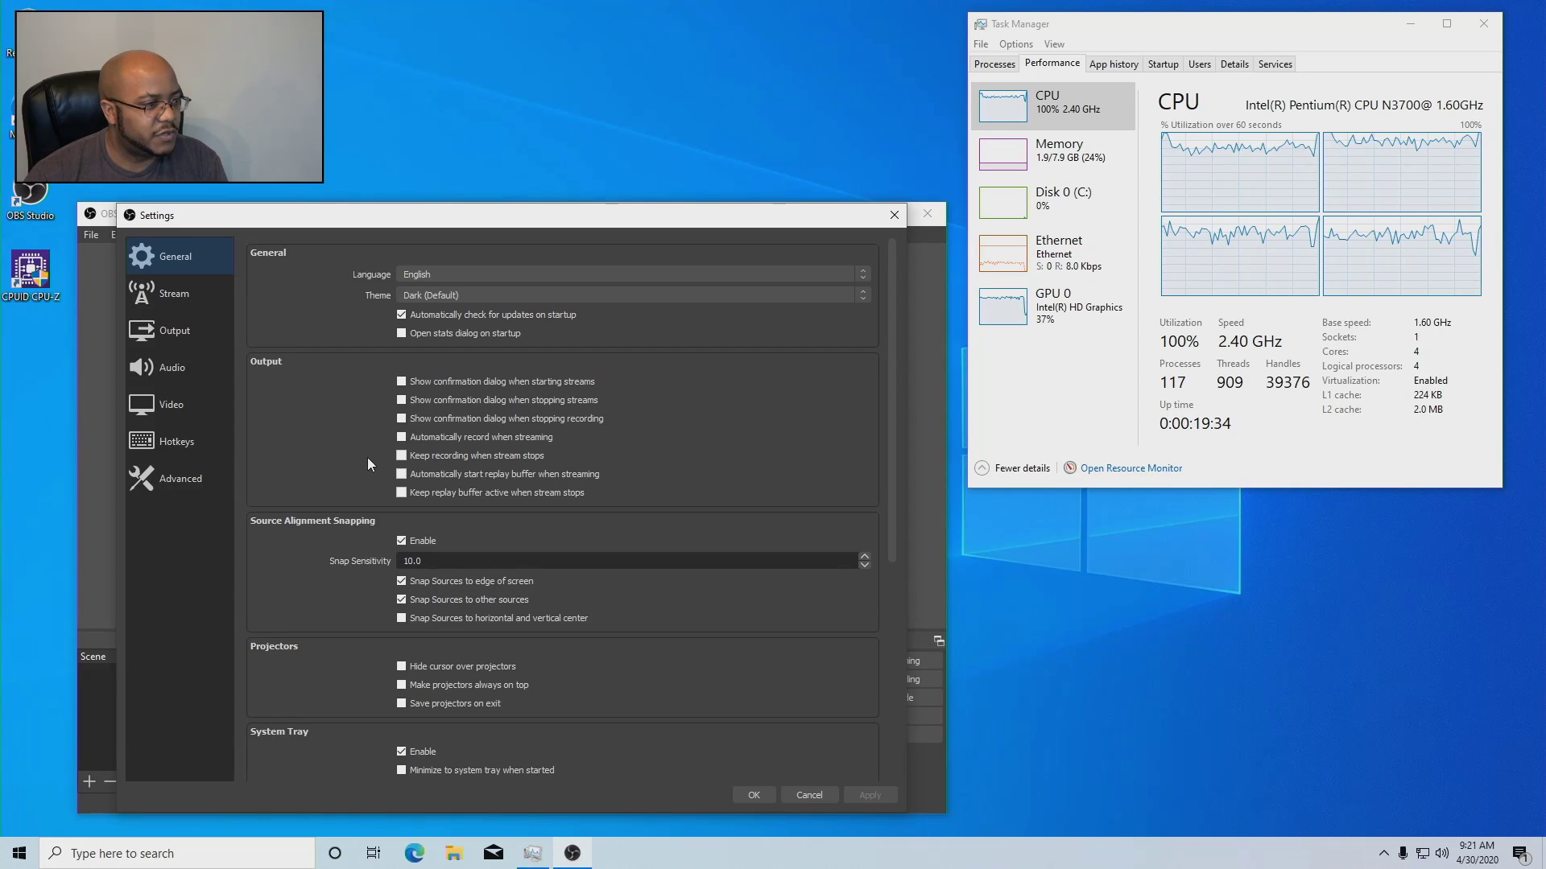
pyautogui.click(199, 327)
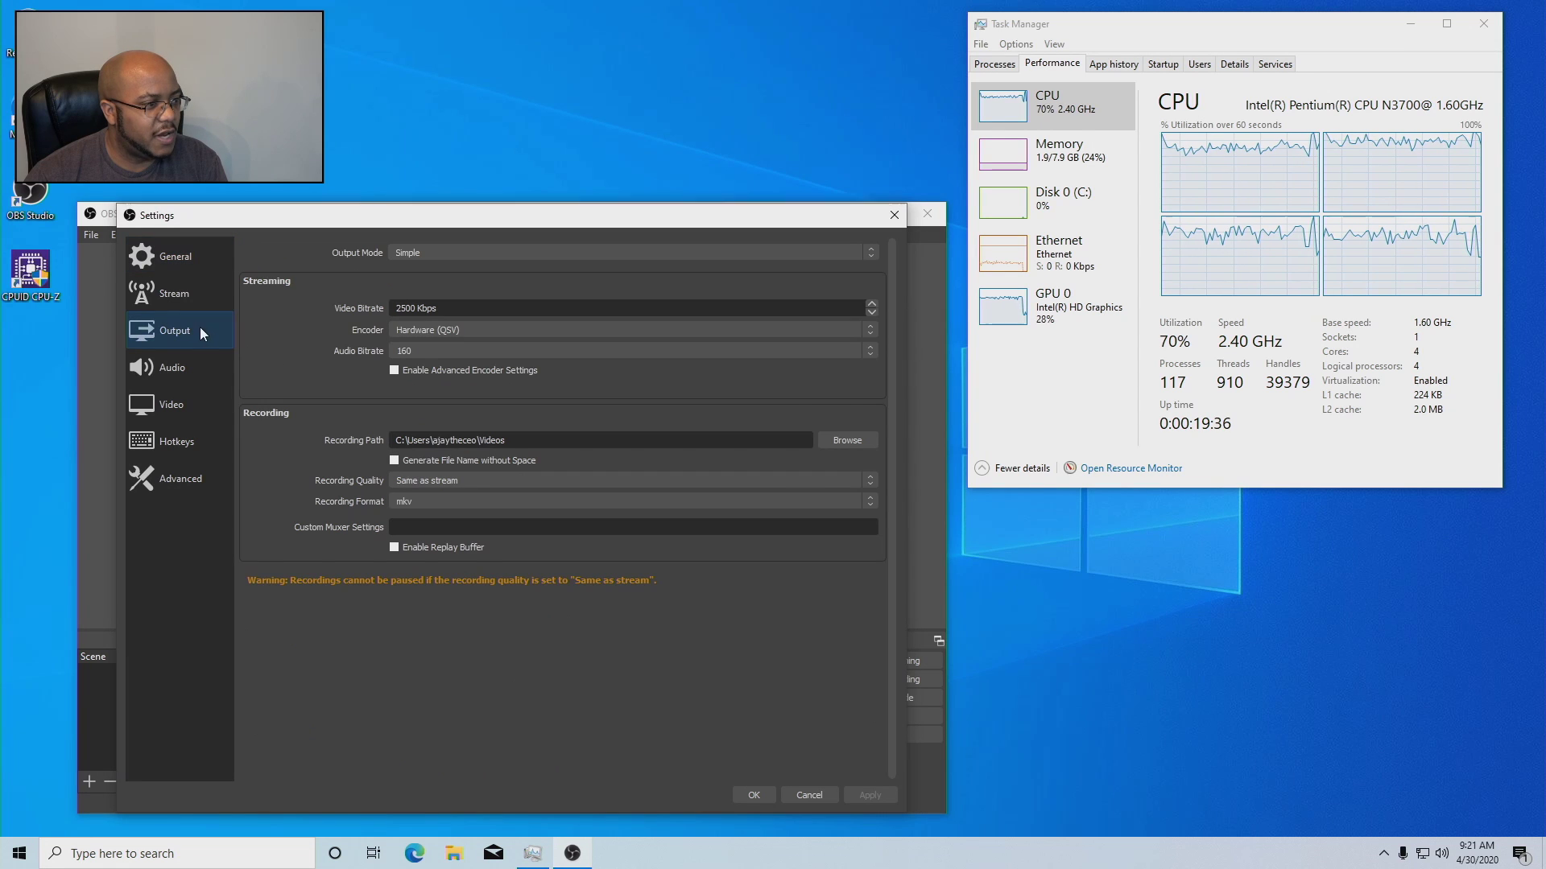
pyautogui.click(471, 330)
pyautogui.click(465, 341)
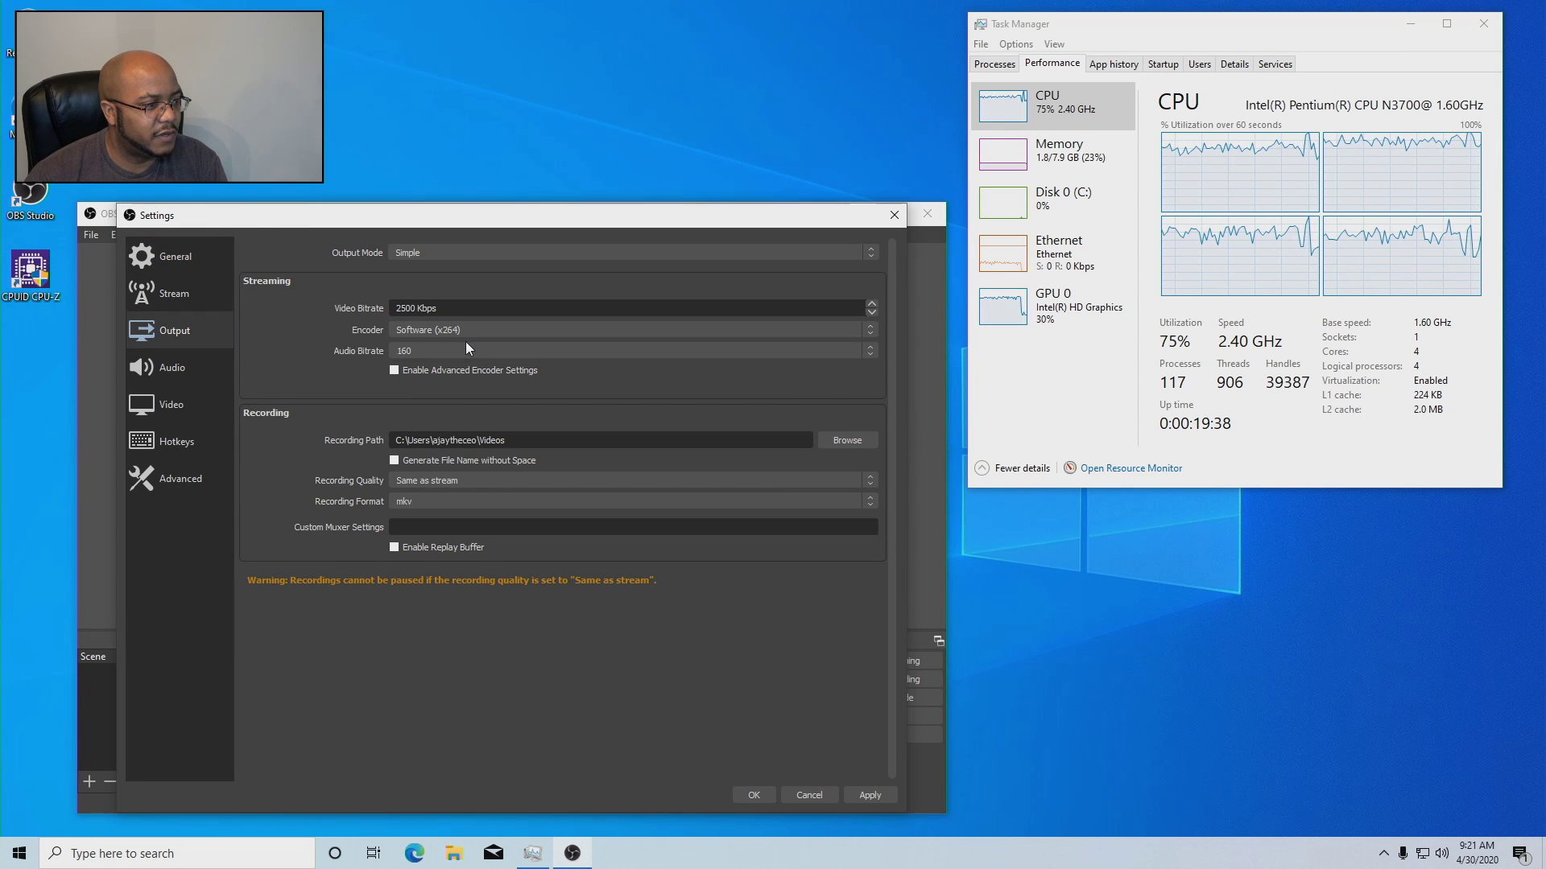
pyautogui.click(753, 795)
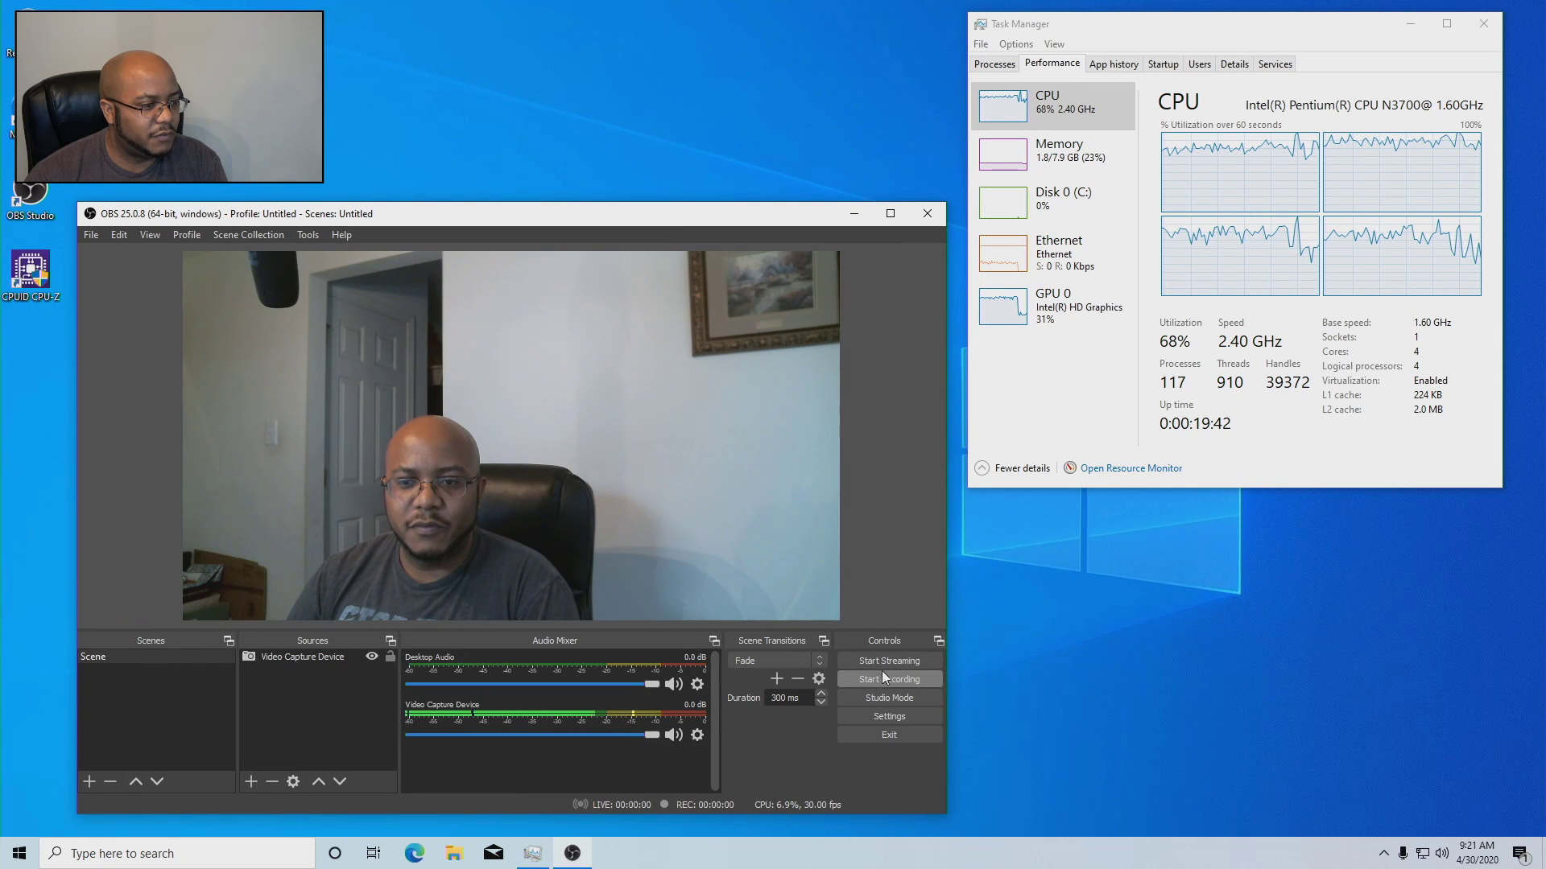
# Step: Start streaming again on x264 until encoding overloads with CPU at 100%
pyautogui.click(888, 662)
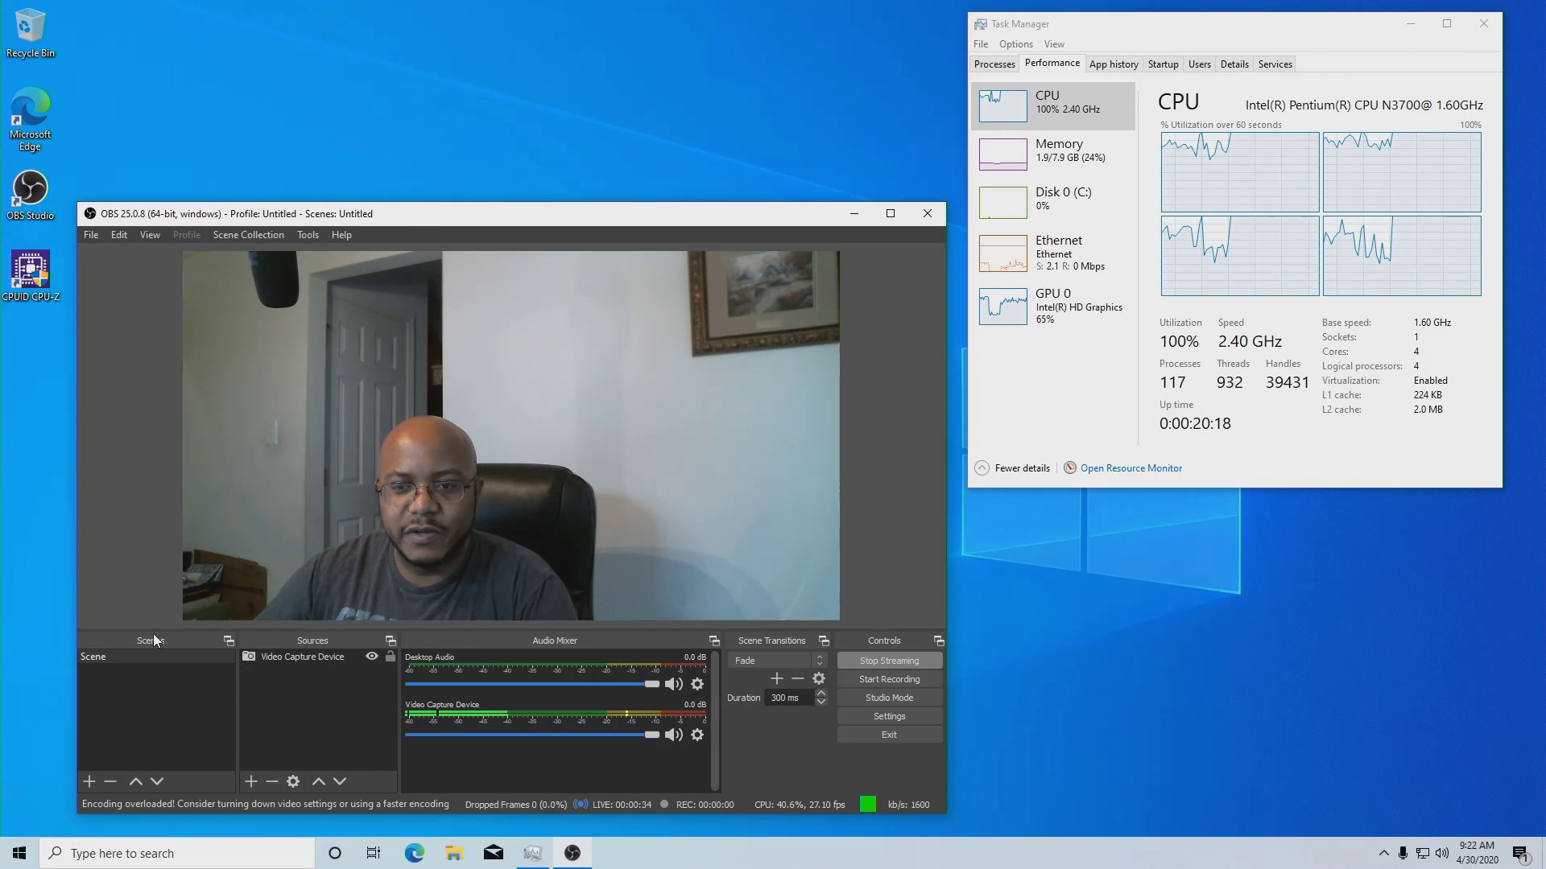
# Step: Stop the current stream, set the Output encoder to Hardware (QSV), save, and go live again
pyautogui.click(851, 660)
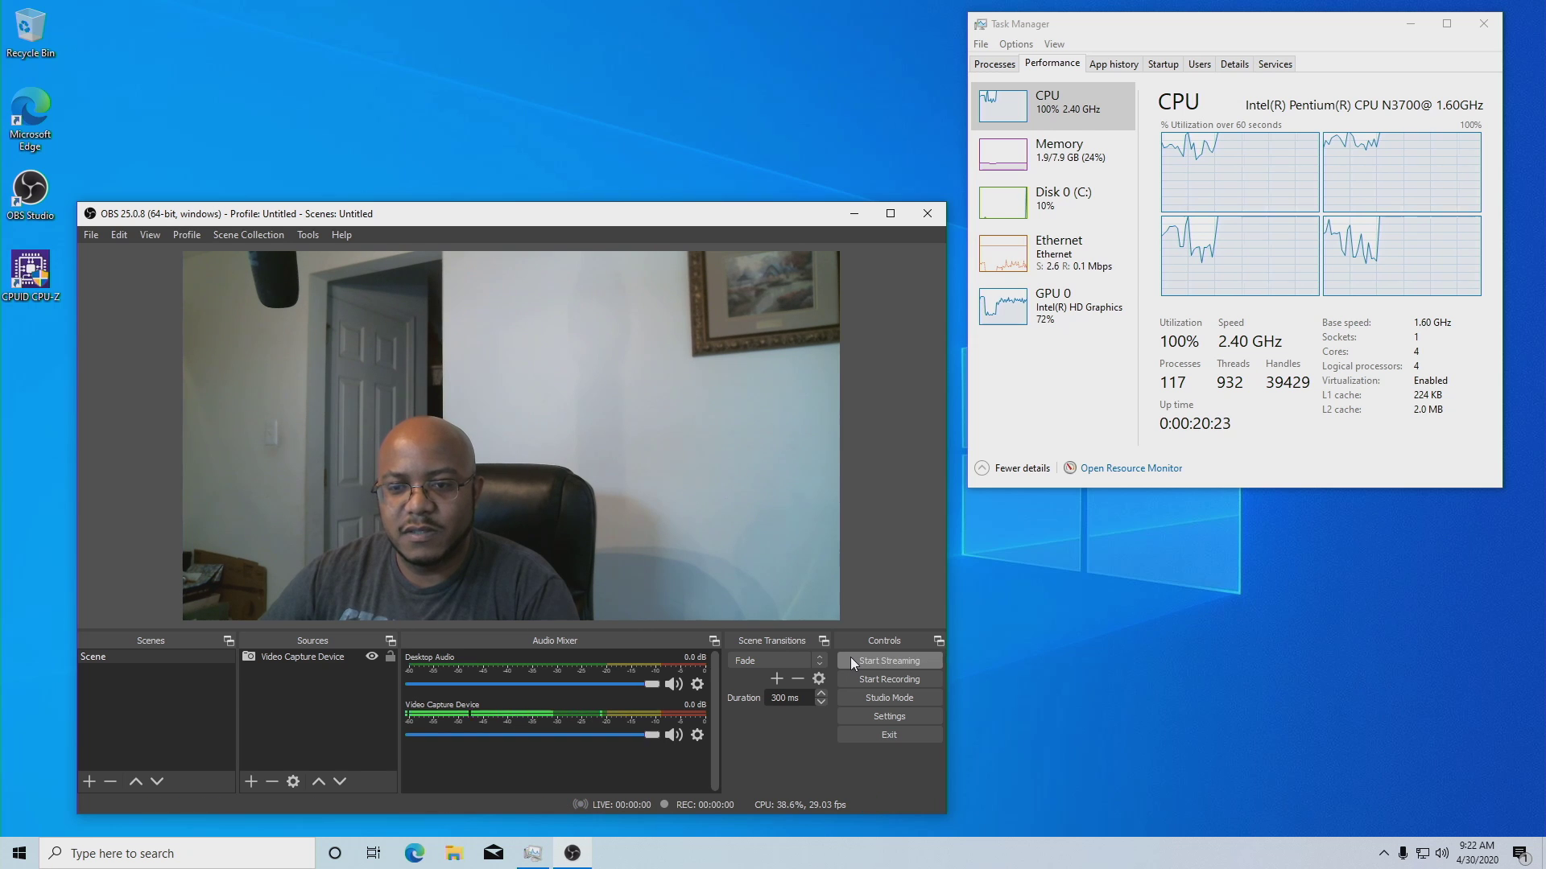
pyautogui.click(865, 721)
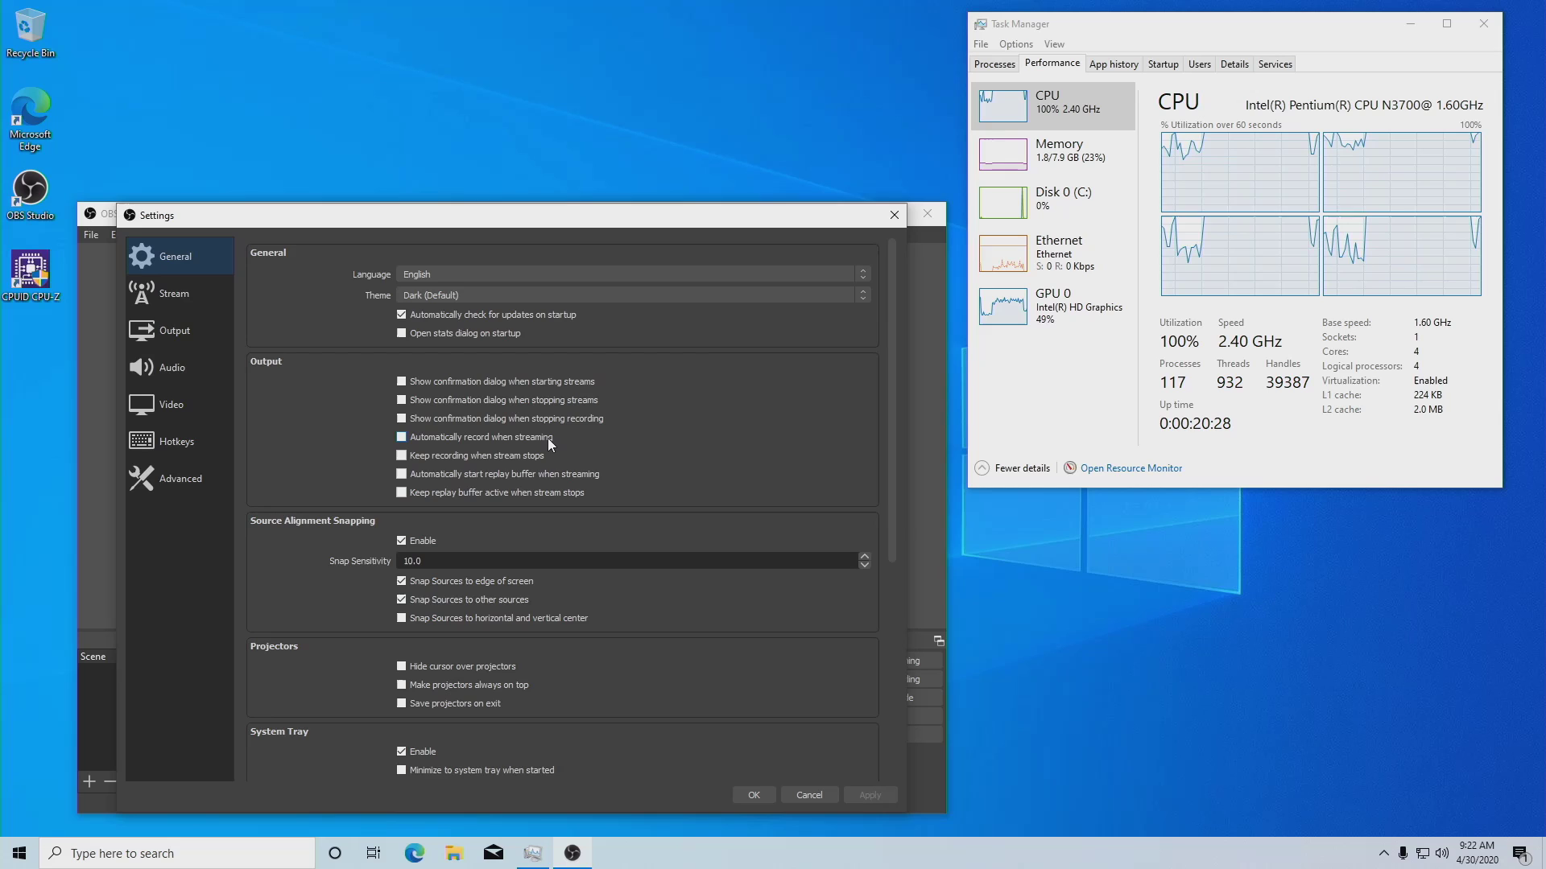
pyautogui.click(159, 341)
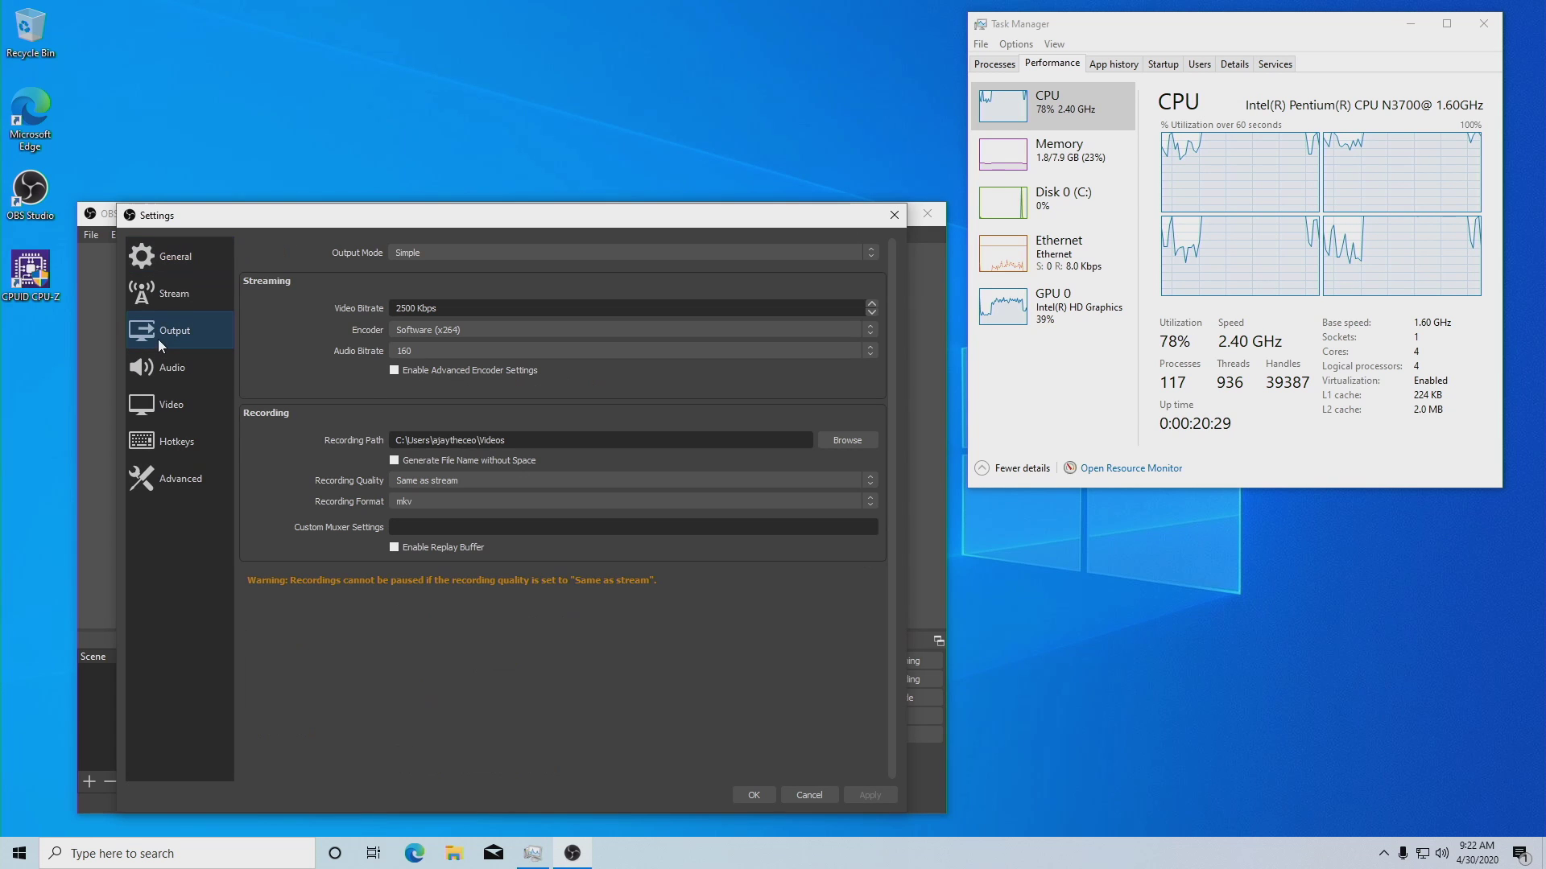
pyautogui.click(414, 337)
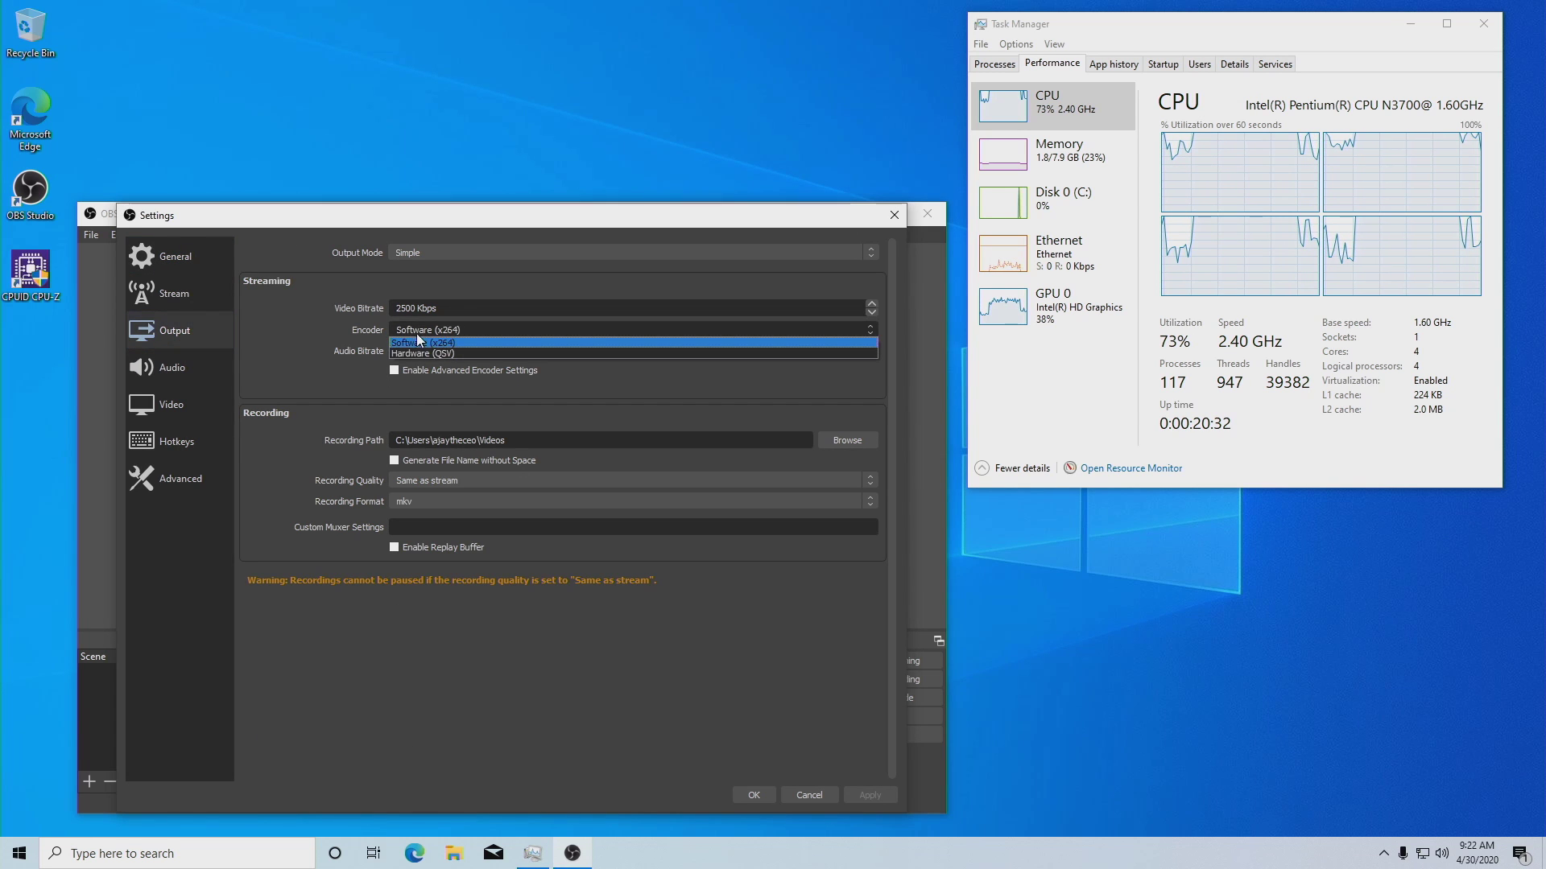
pyautogui.click(415, 354)
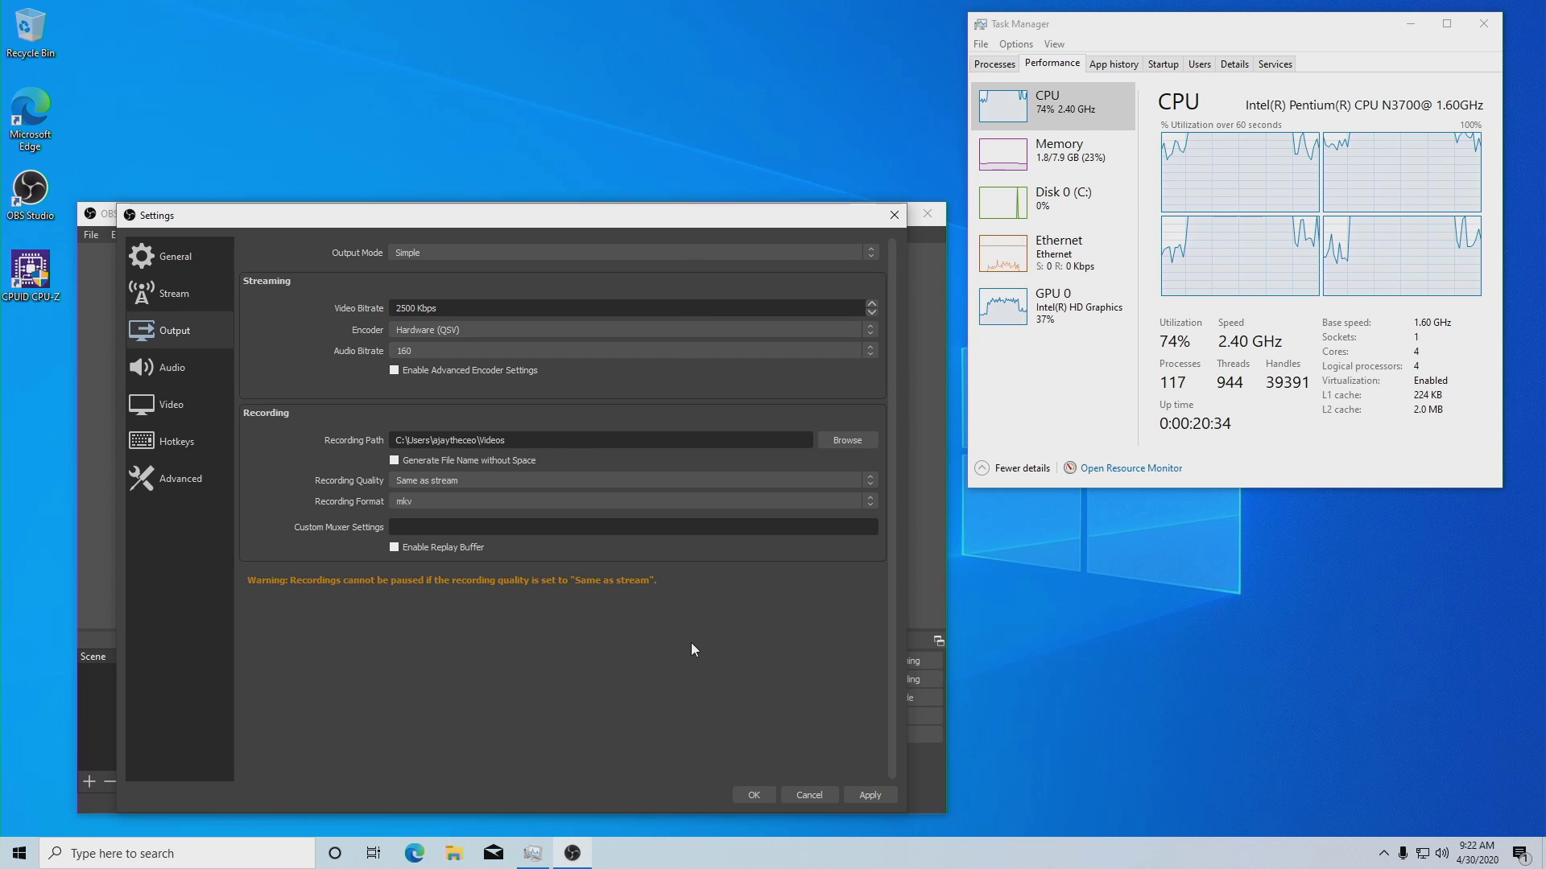
pyautogui.click(742, 794)
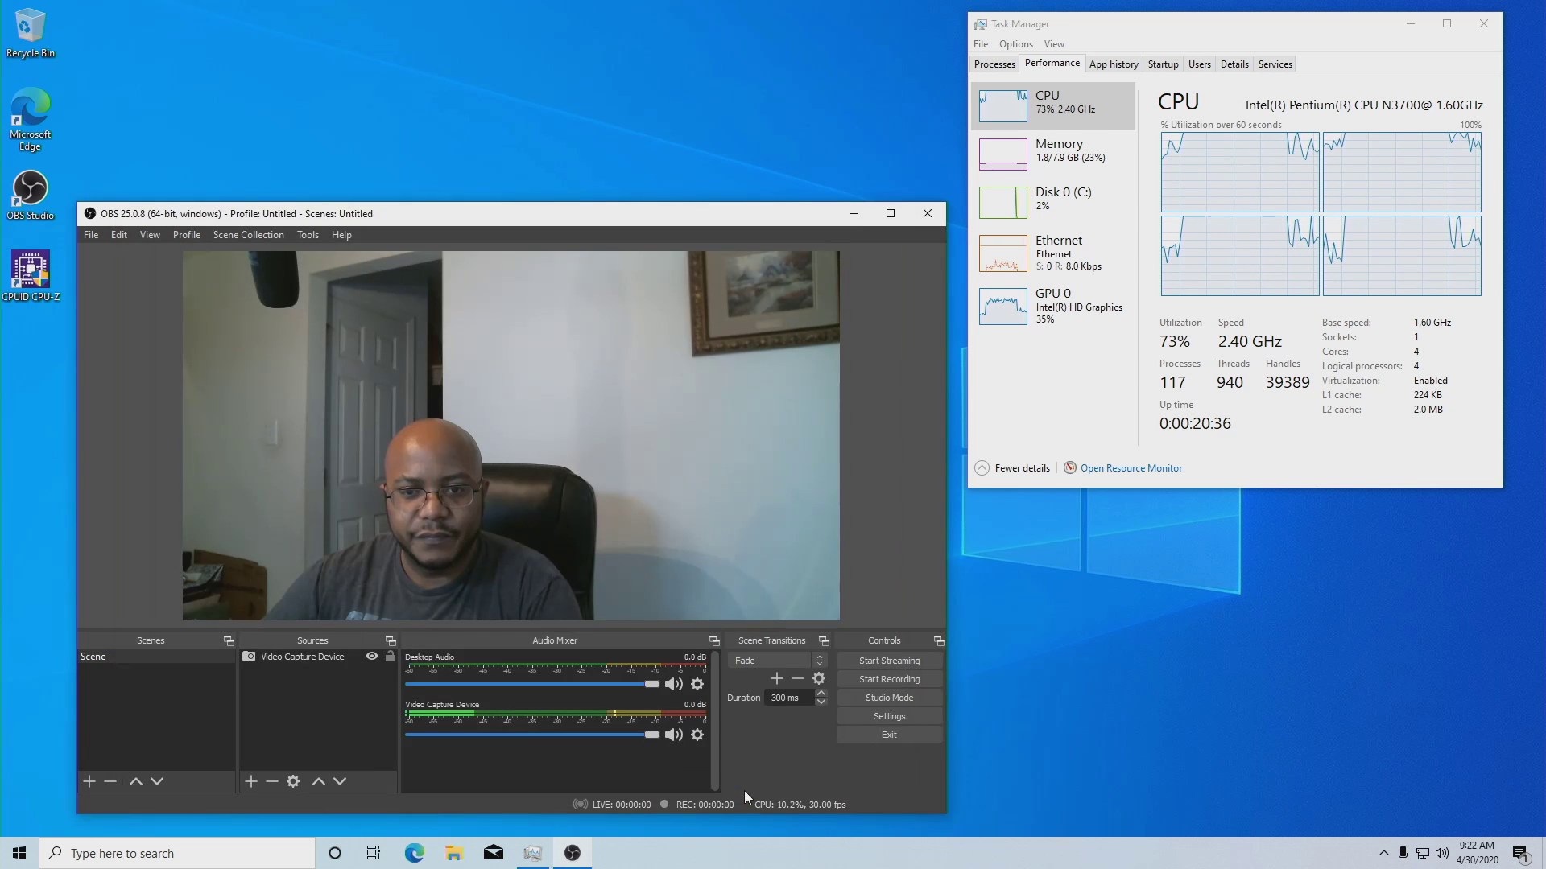
pyautogui.click(881, 664)
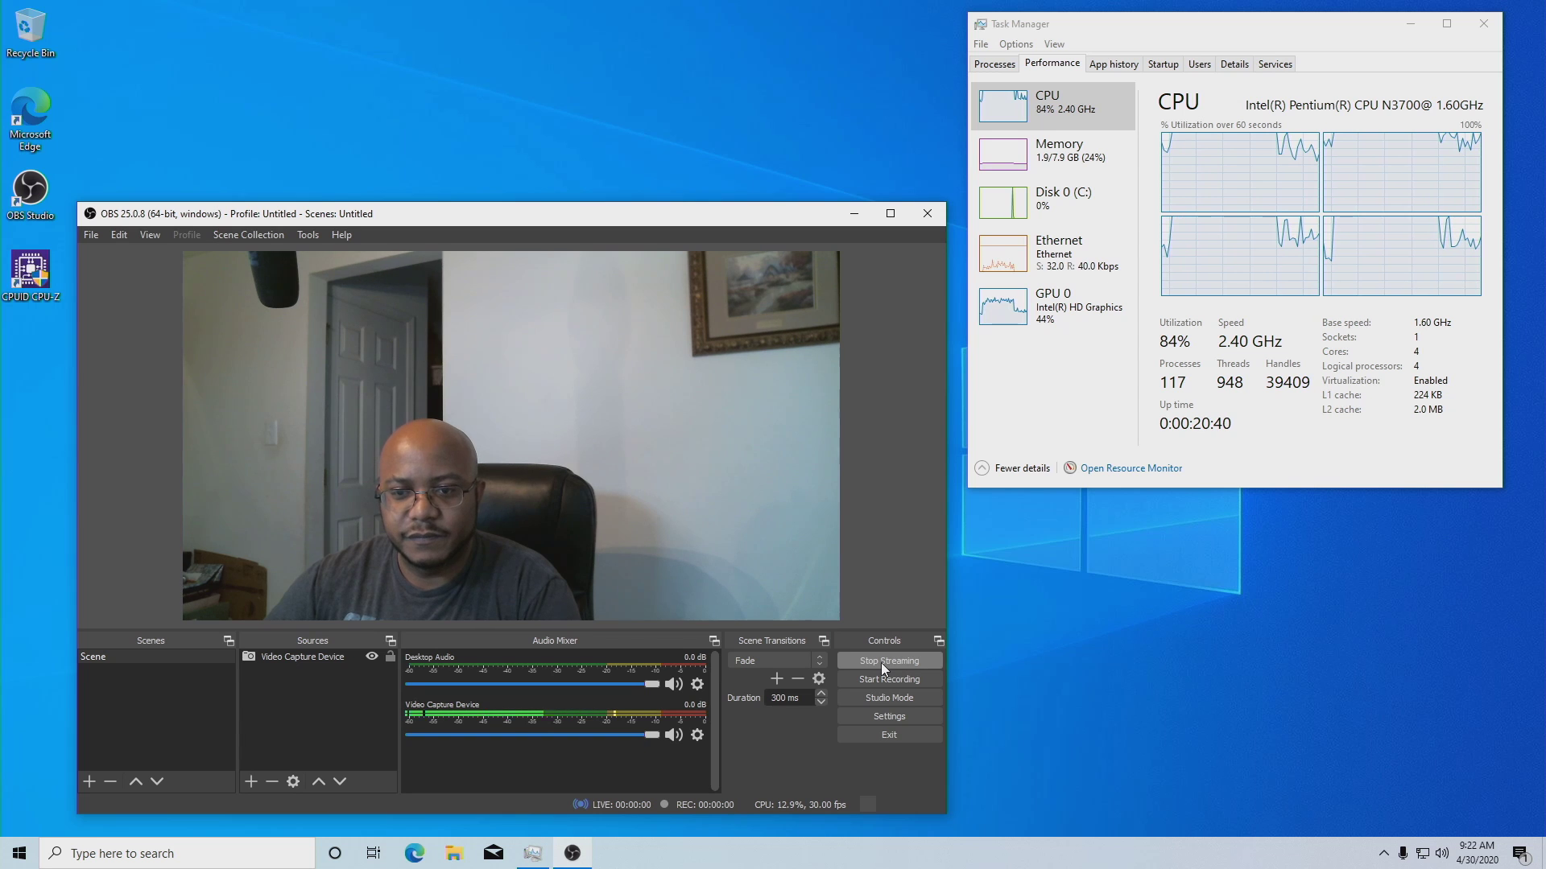